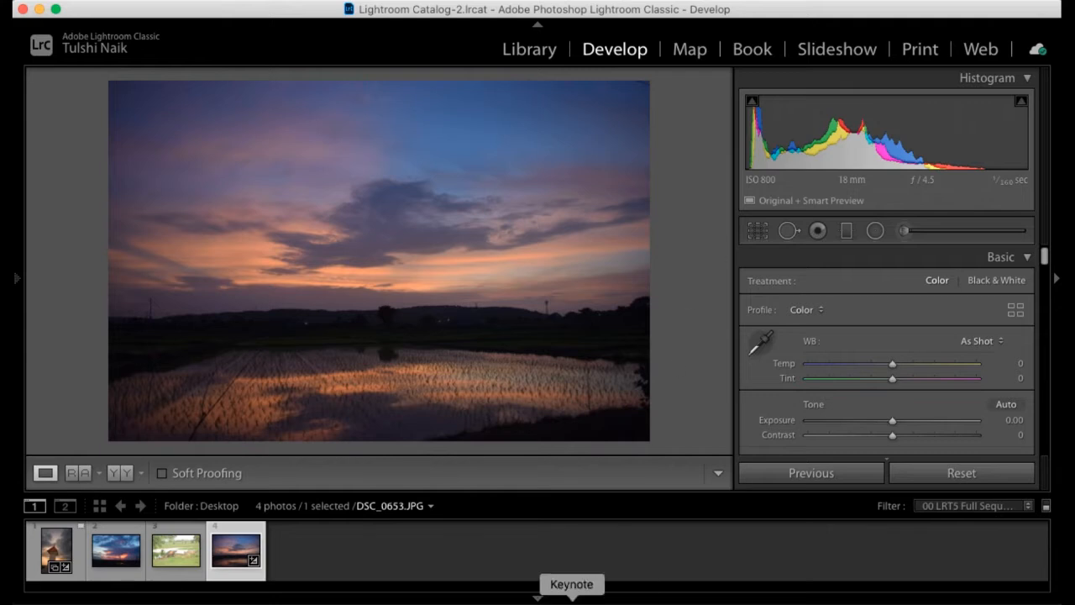
# Step: Hide the filmstrip so the sunset photo fills more of the workspace
pyautogui.click(537, 597)
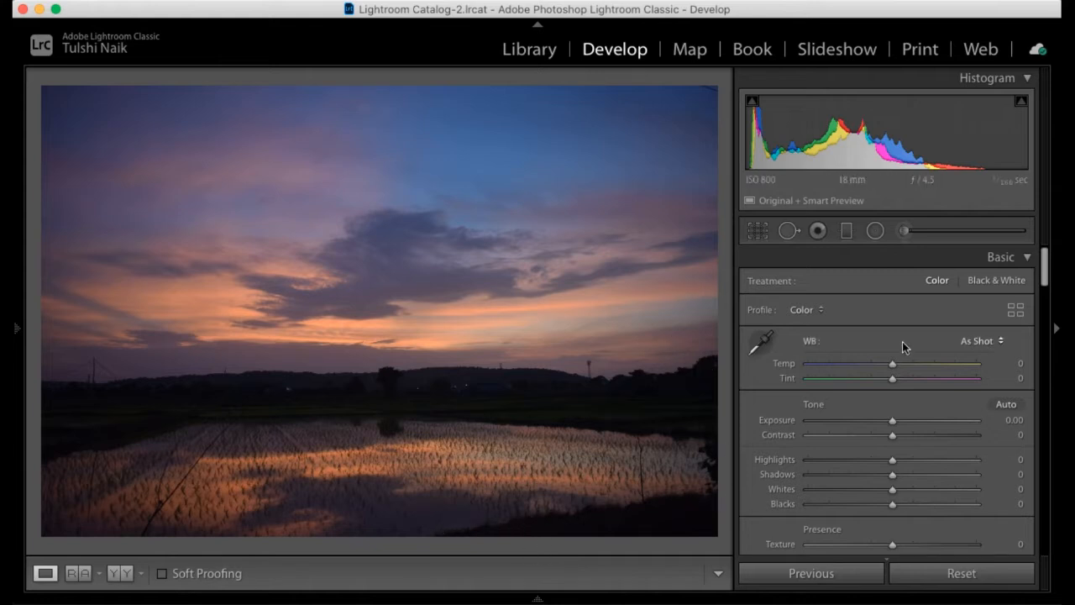
# Step: Look through the Develop adjustments from Basic down to Transform, and review the white balance presets without changing them
pyautogui.scroll(-15, 988, 306)
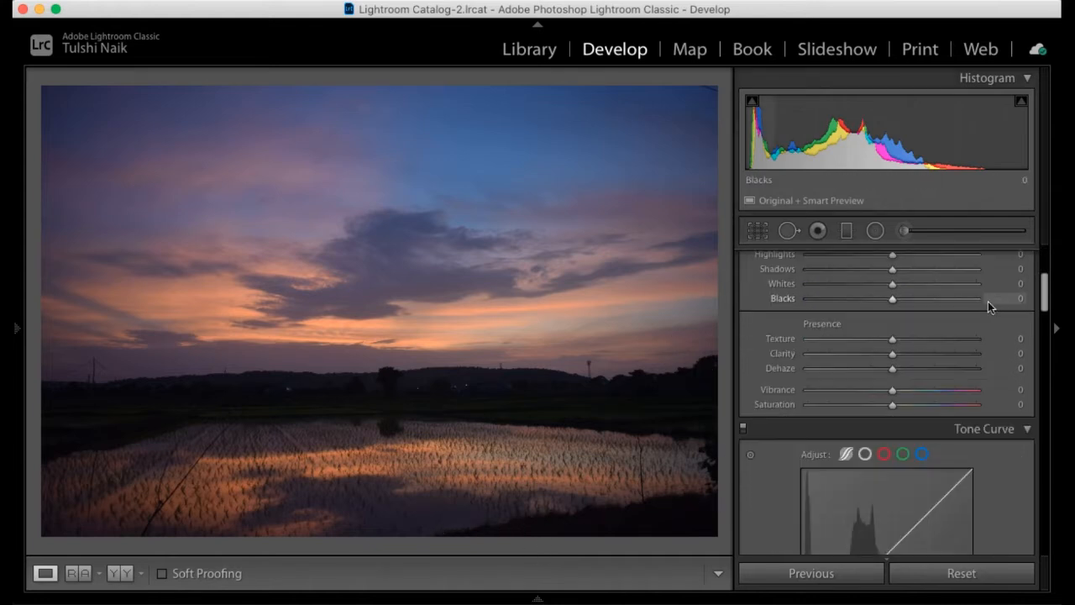
pyautogui.scroll(-6, 987, 303)
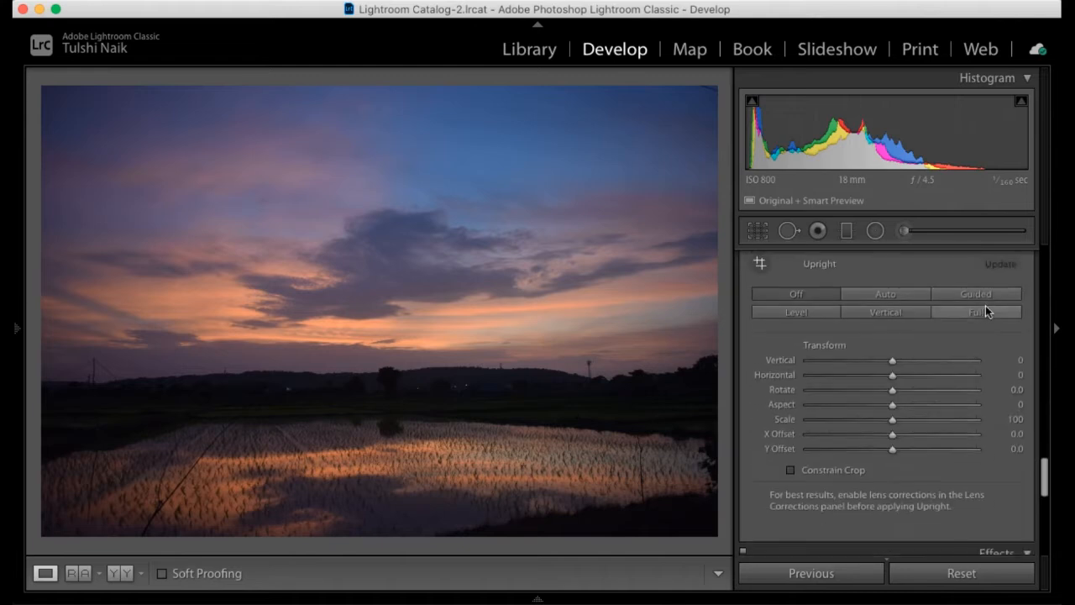
pyautogui.scroll(2, 932, 328)
pyautogui.scroll(3, 874, 324)
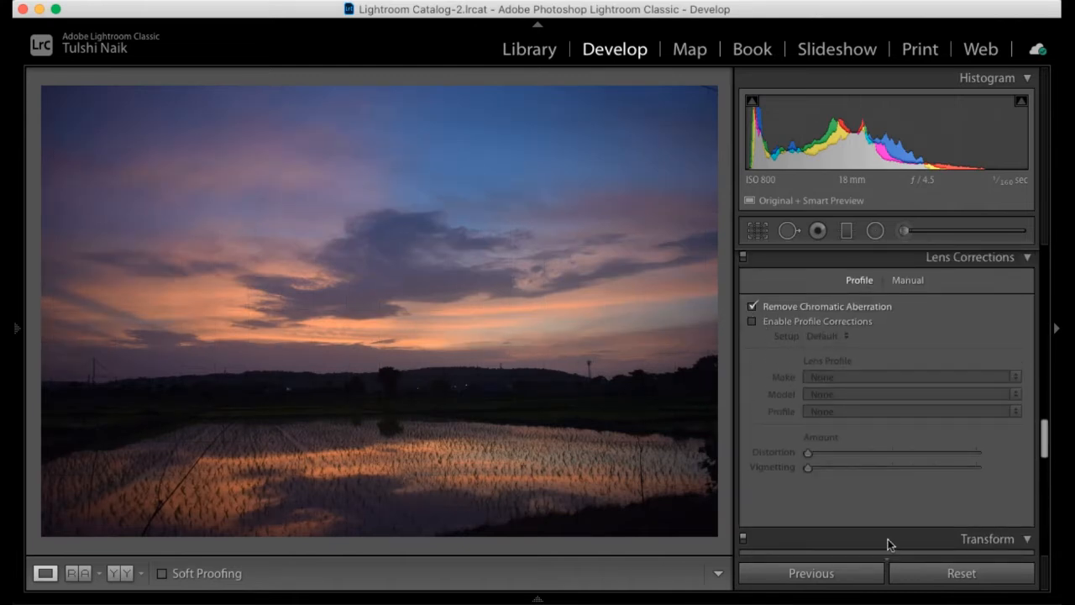
pyautogui.scroll(-1, 932, 496)
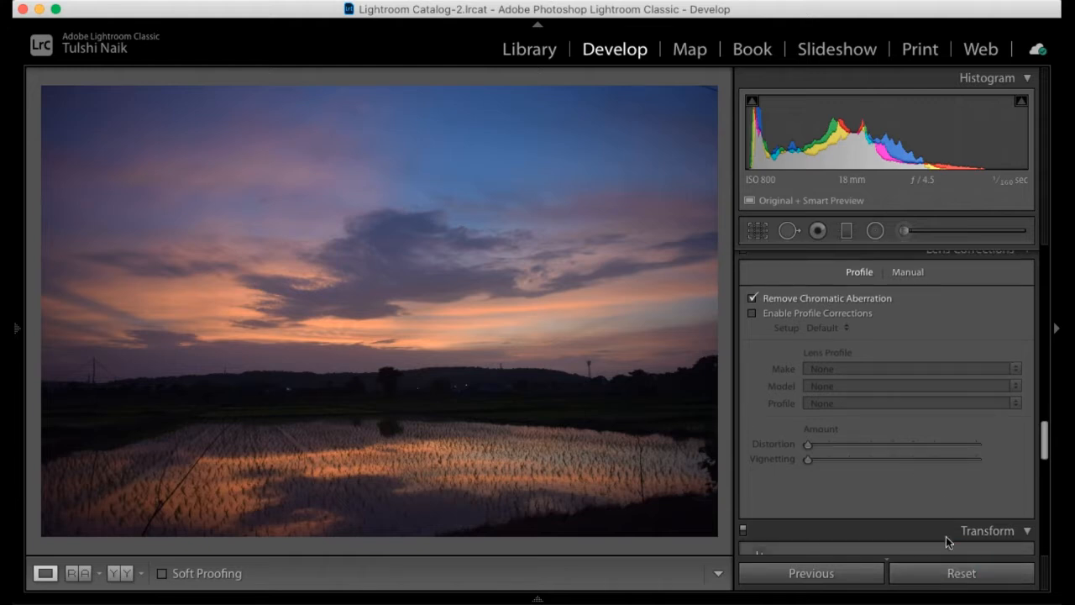
pyautogui.scroll(4, 890, 382)
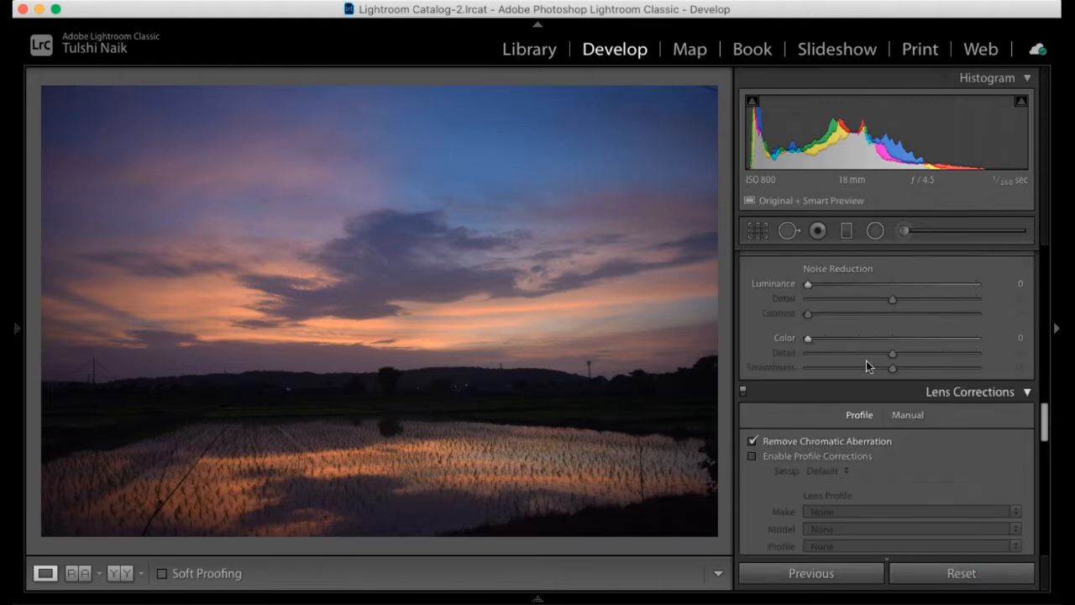
pyautogui.scroll(15, 866, 366)
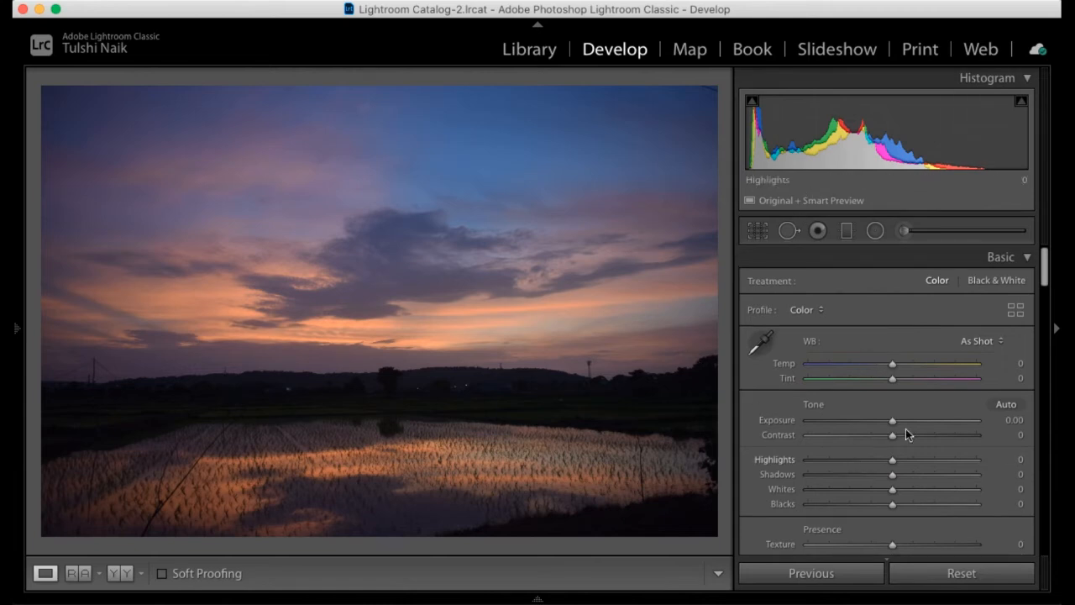
pyautogui.click(976, 343)
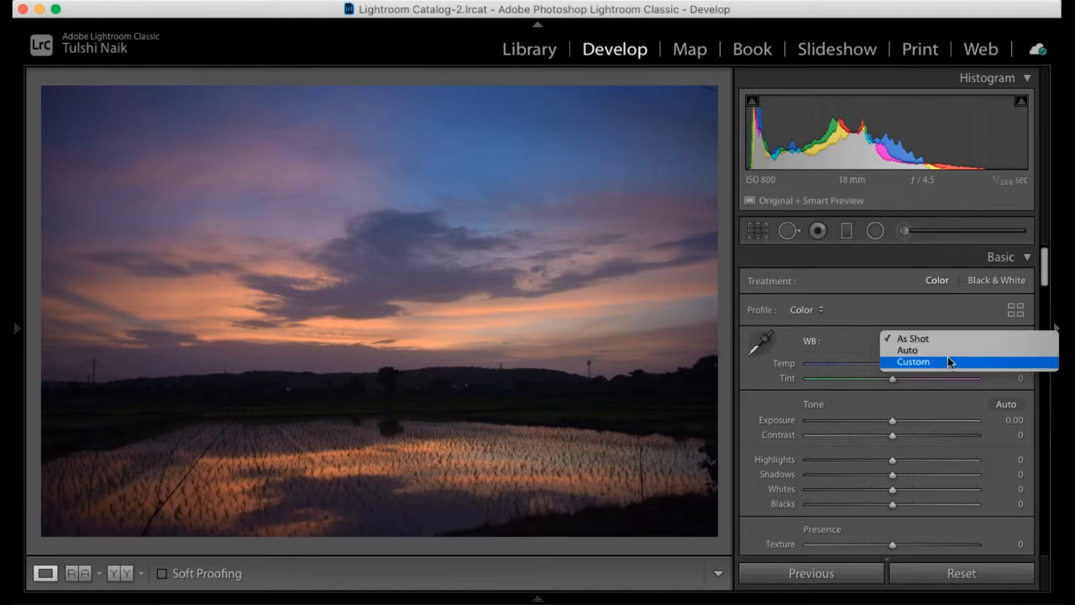
pyautogui.click(866, 332)
# Step: Brighten the photo by setting the Exposure to +1.00
pyautogui.scroll(-1, 867, 336)
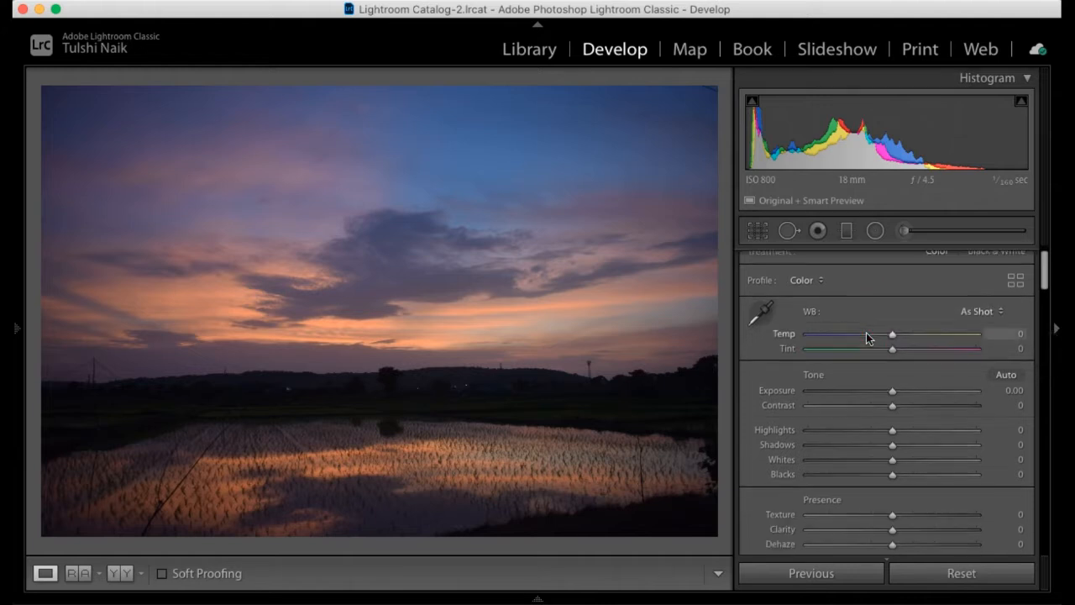
pyautogui.scroll(-2, 892, 382)
pyautogui.scroll(-2, 891, 375)
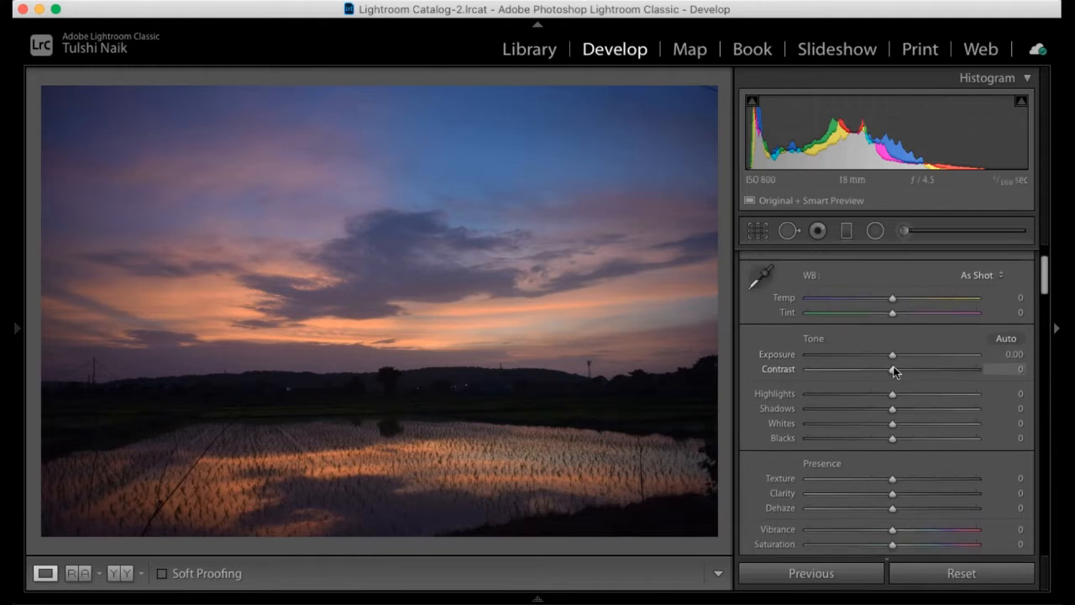
pyautogui.moveTo(893, 356); pyautogui.dragTo(904, 356)
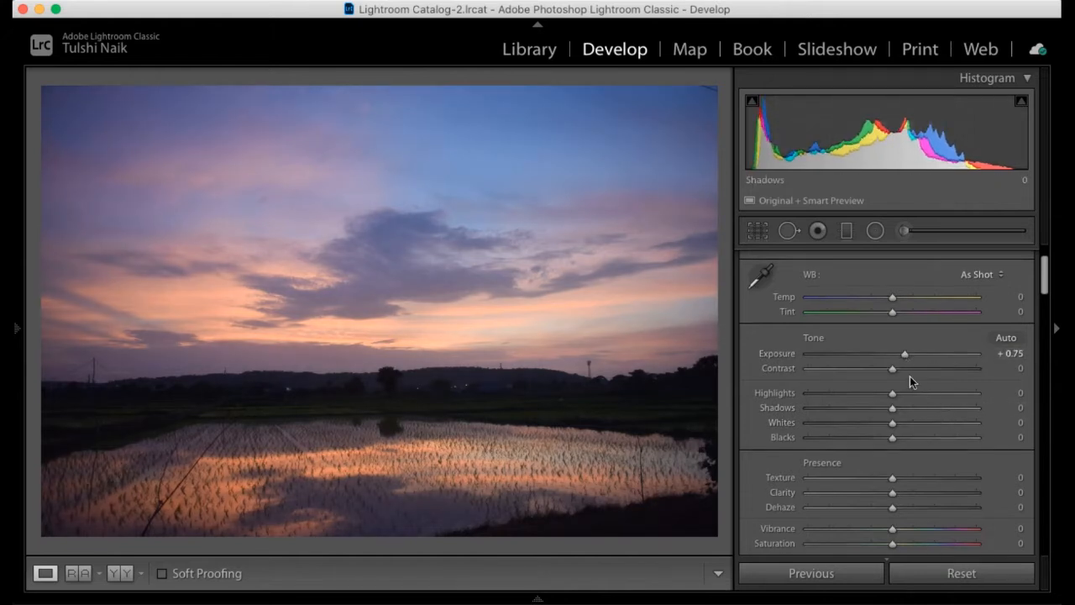
pyautogui.moveTo(906, 354); pyautogui.dragTo(909, 354)
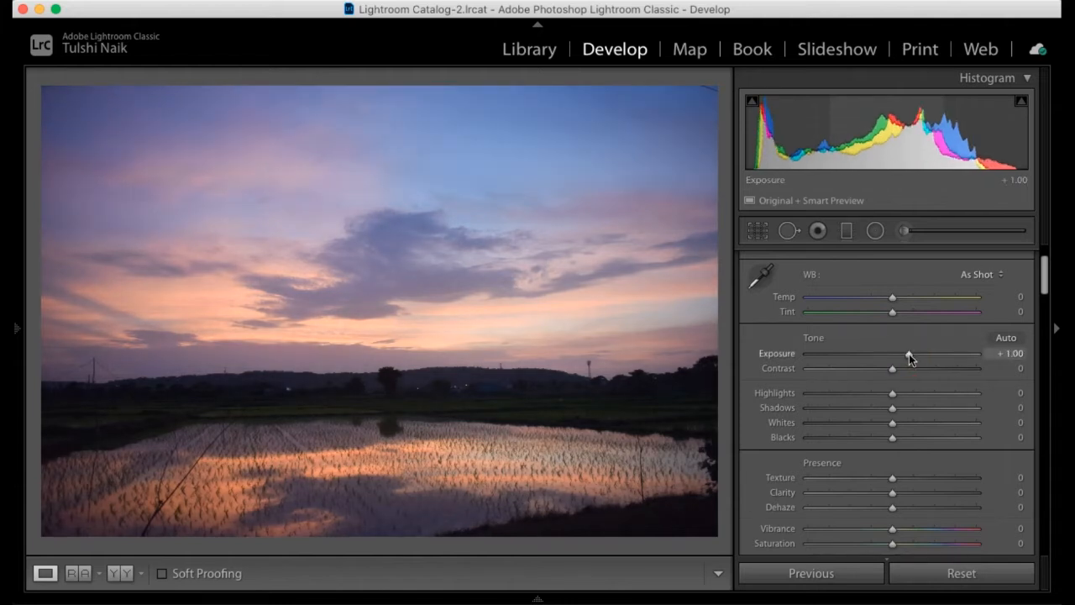
pyautogui.moveTo(909, 354); pyautogui.dragTo(909, 354)
# Step: Set the Highlights to -75 and the Shadows to +75
pyautogui.scroll(-1, 903, 359)
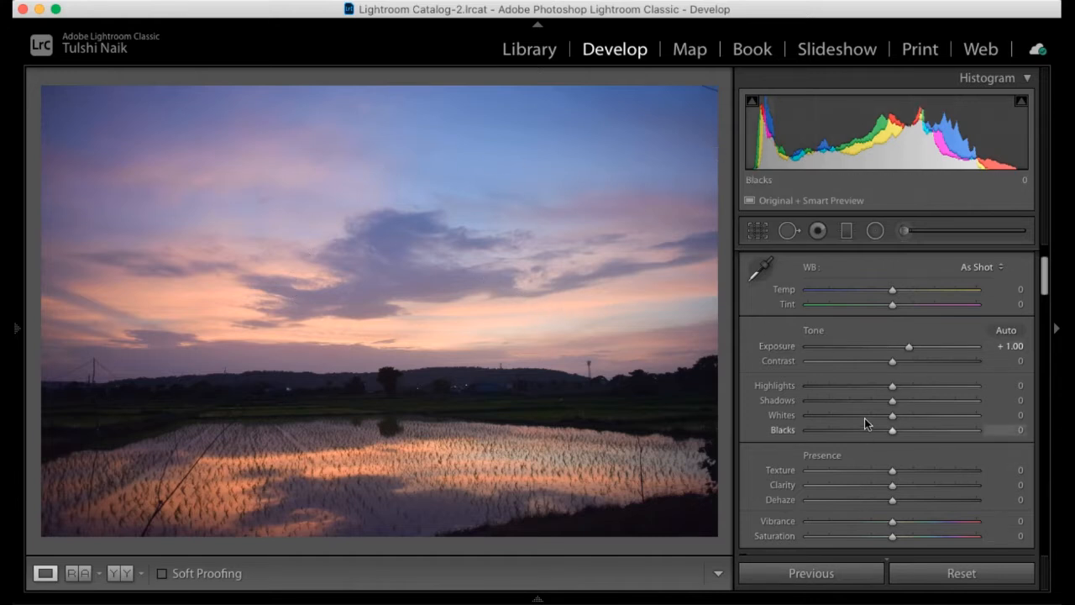
pyautogui.moveTo(892, 385); pyautogui.dragTo(829, 393)
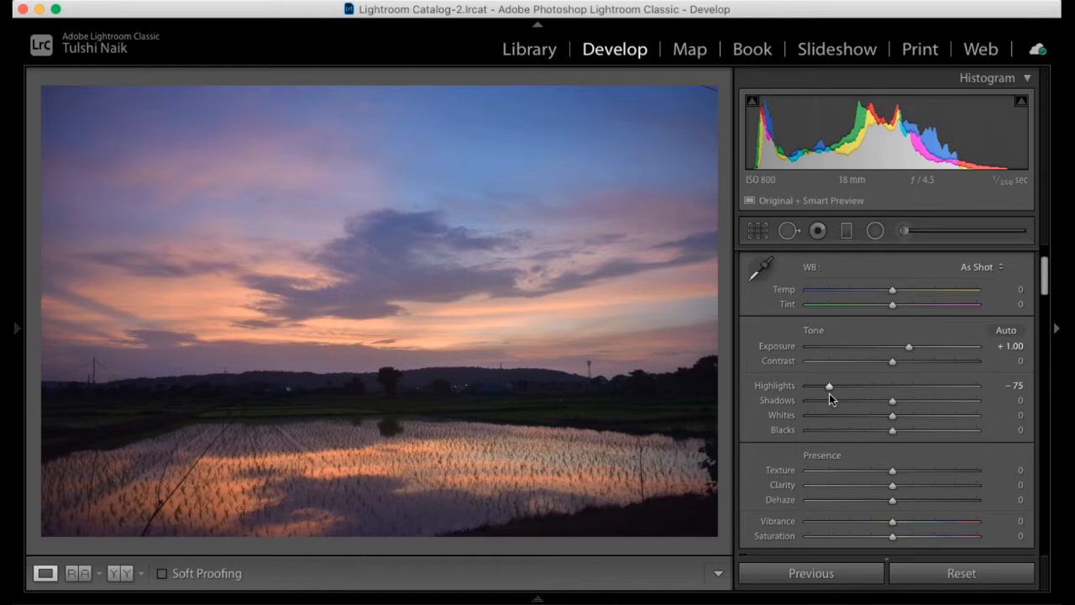
pyautogui.scroll(-1, 829, 393)
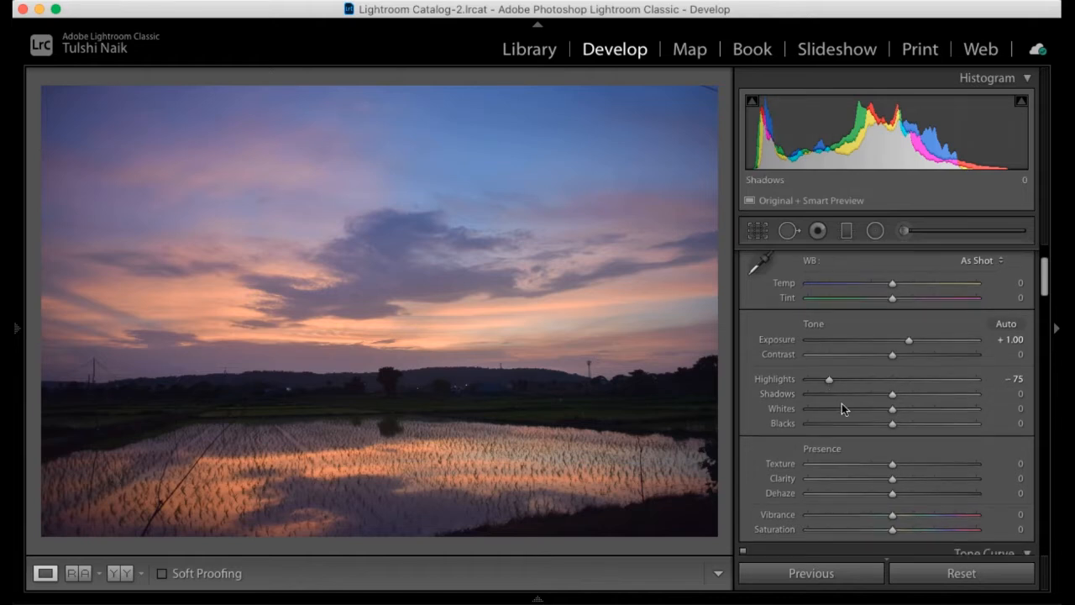
pyautogui.moveTo(892, 393); pyautogui.dragTo(954, 400)
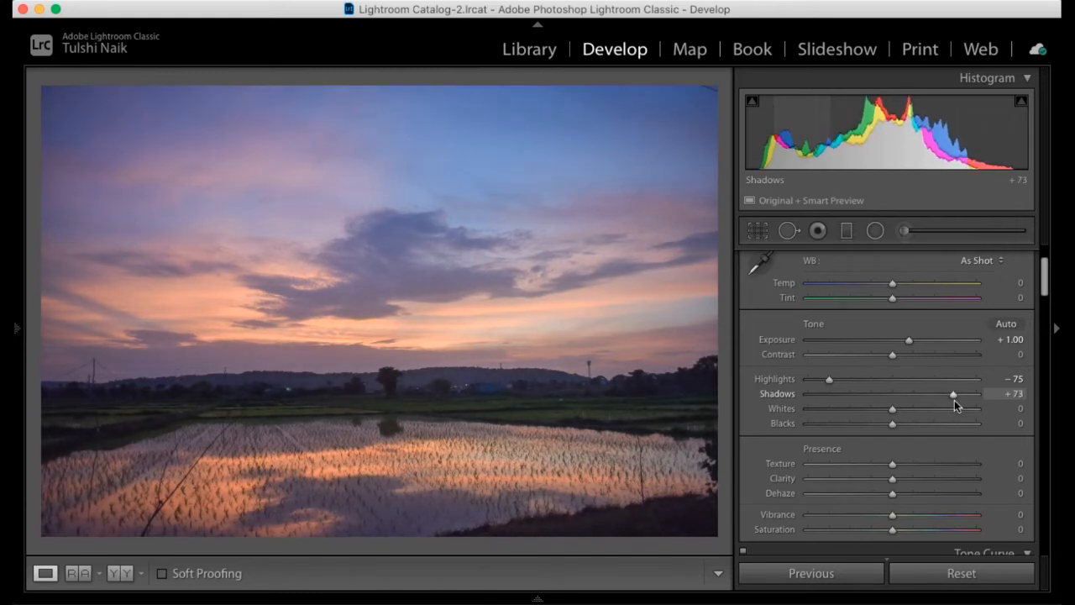
pyautogui.moveTo(955, 399); pyautogui.dragTo(957, 399)
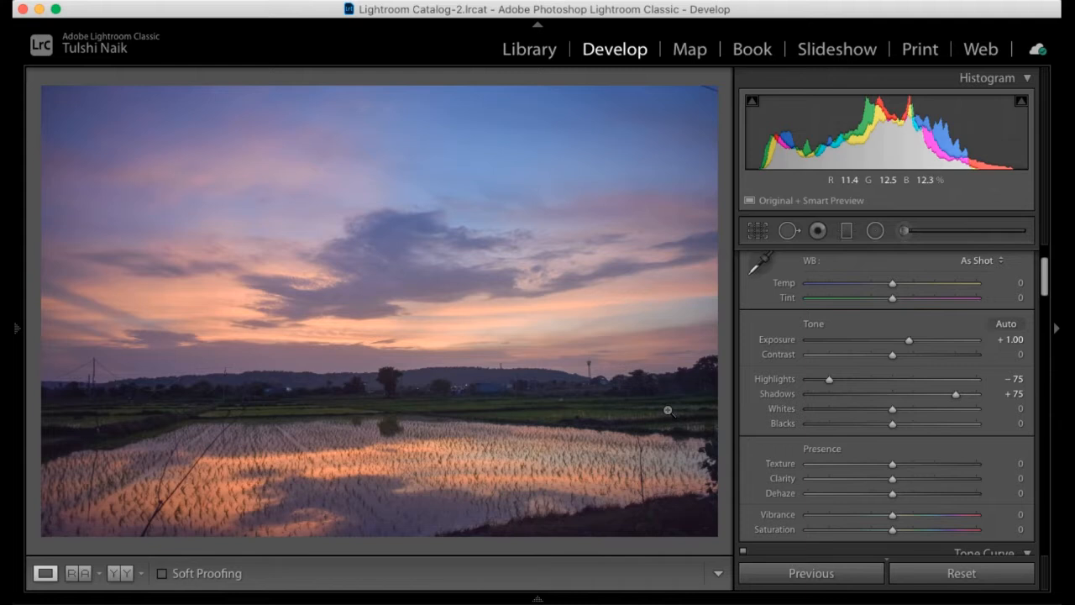
# Step: Set the Whites to +17 and the Blacks to -13
pyautogui.scroll(-2, 970, 441)
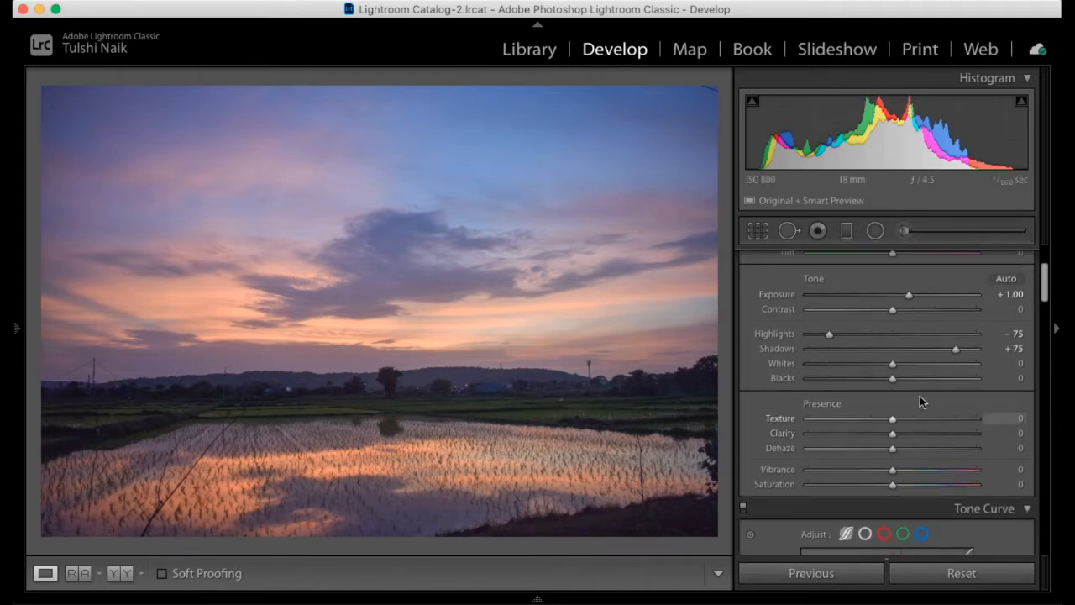
pyautogui.moveTo(893, 367)
pyautogui.mouseDown()
pyautogui.moveTo(913, 374)
pyautogui.moveTo(881, 380)
pyautogui.moveTo(905, 368)
pyautogui.mouseUp()
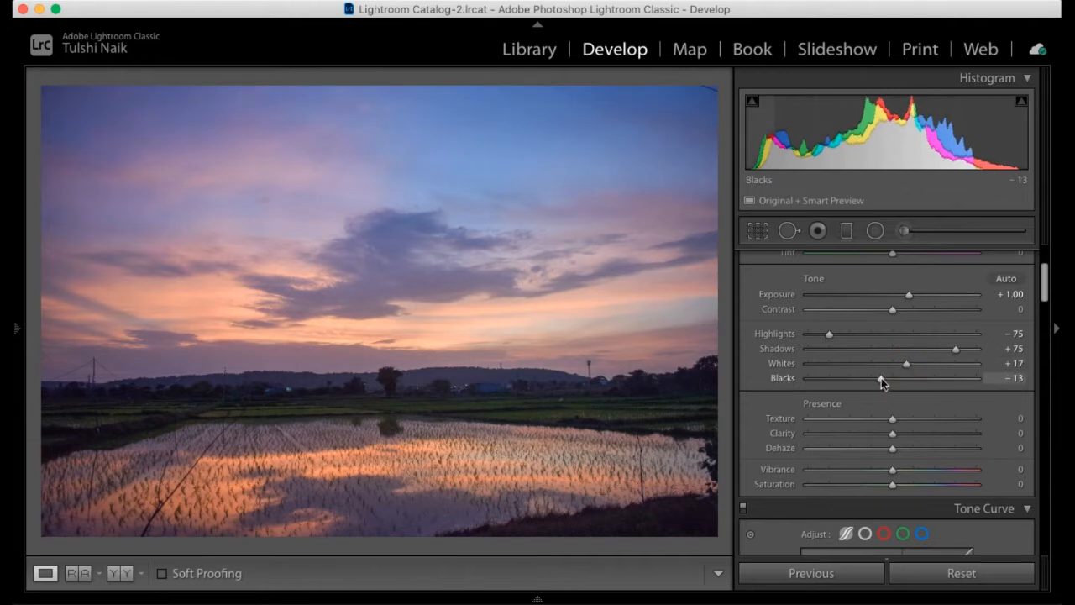
# Step: Compare the edited photo with its unedited version, and return to the edited view
pyautogui.scroll(-3, 874, 381)
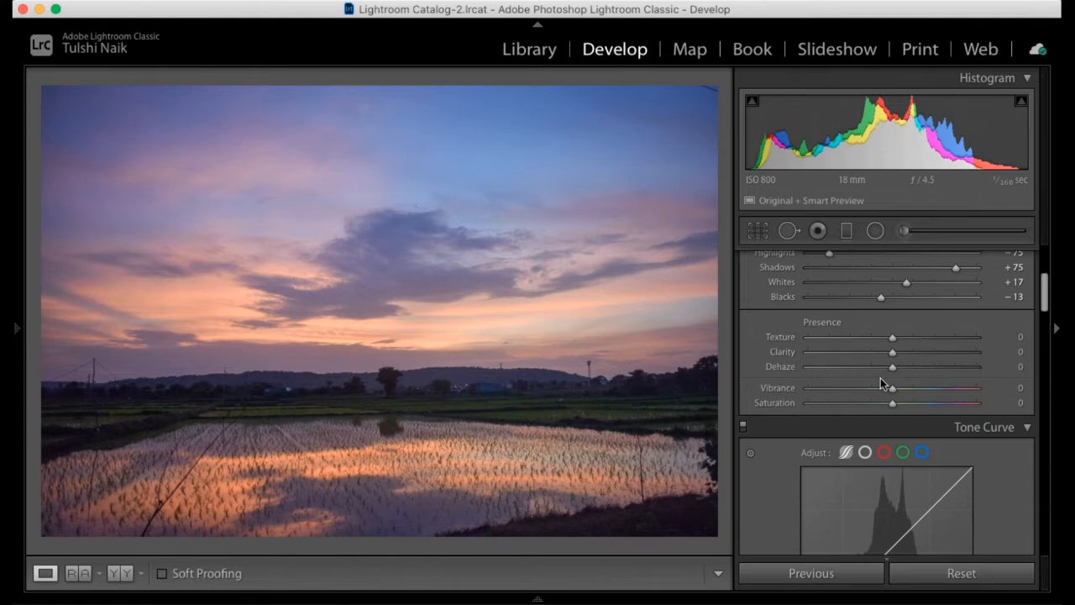
pyautogui.press('\\')
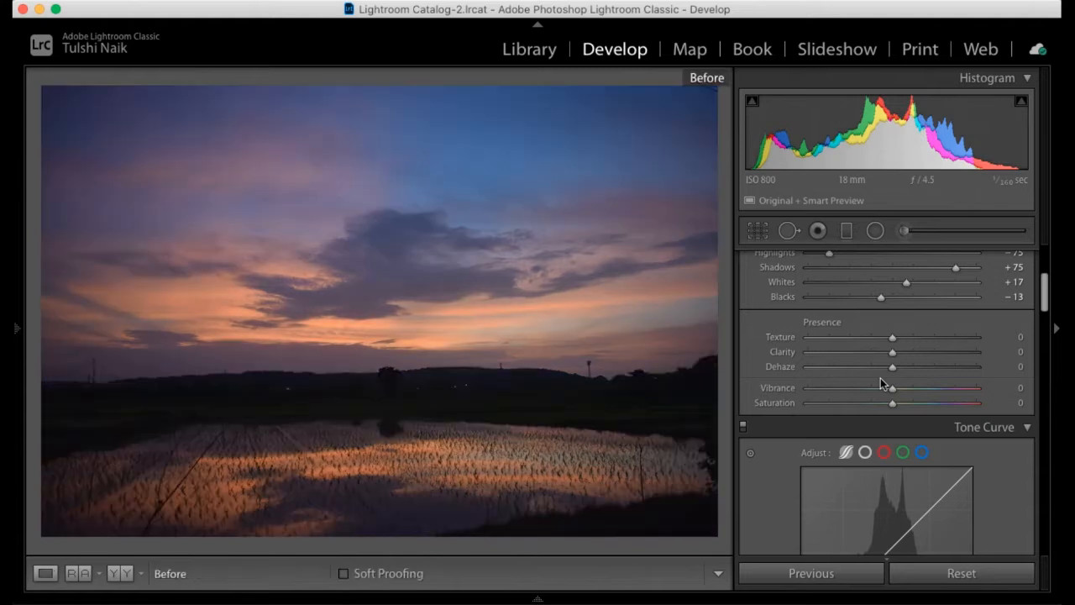
pyautogui.press('\\')
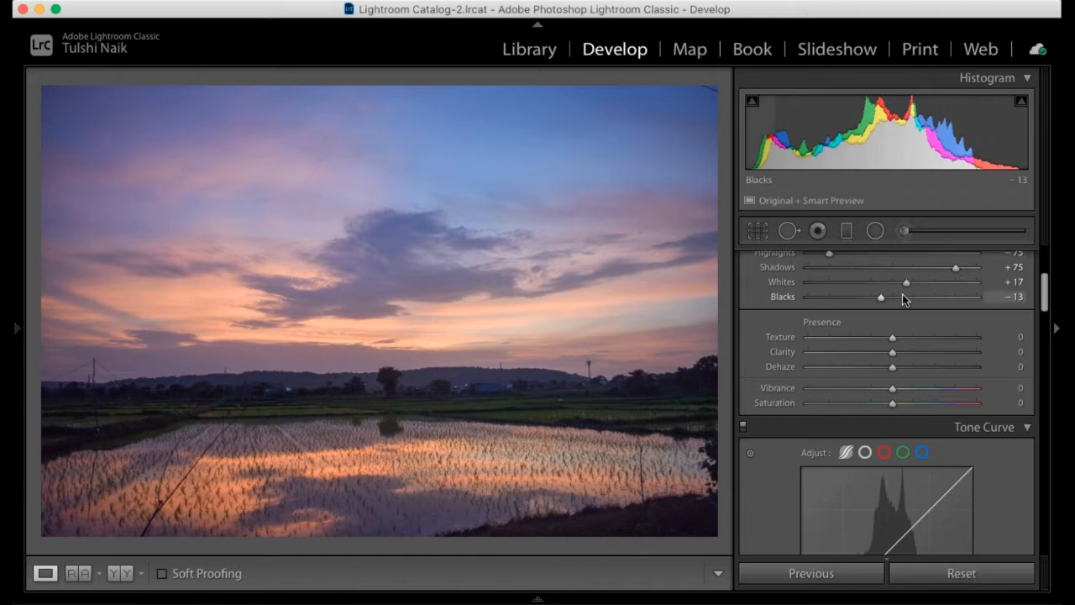
# Step: Set the Split Toning hue to 34 for the highlights and 308 for the shadows, previewing the tint at full saturation
pyautogui.scroll(-5, 903, 299)
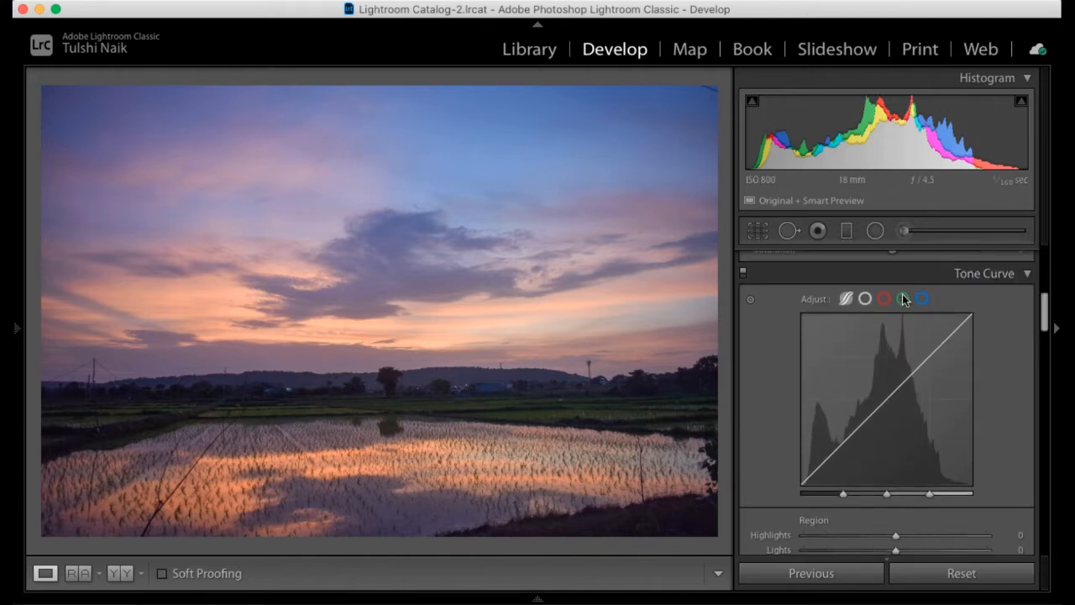
pyautogui.scroll(-10, 902, 296)
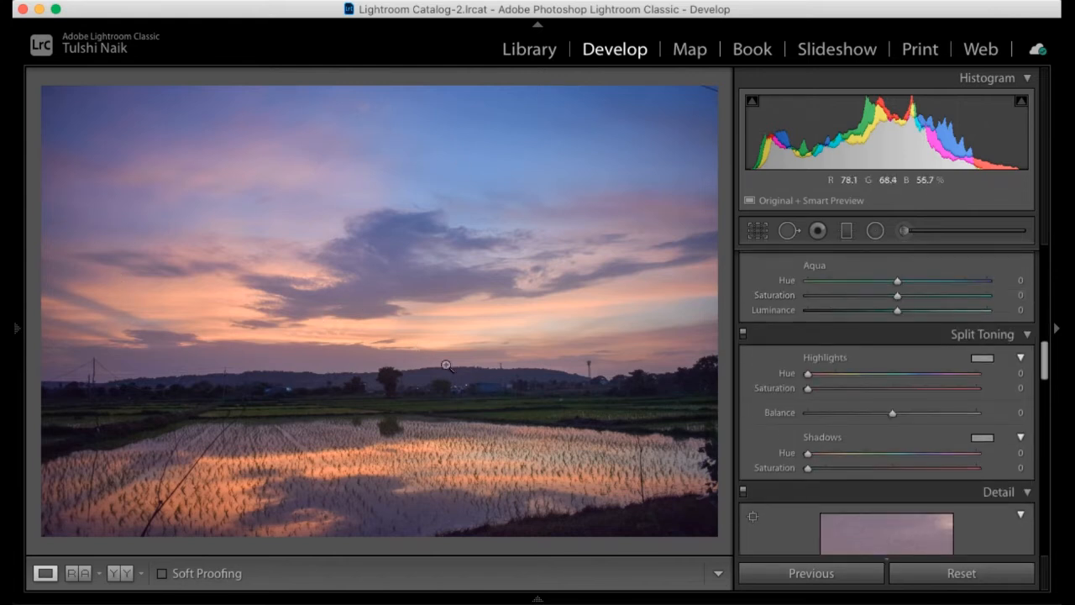
pyautogui.press('alt')
pyautogui.press('alt')
pyautogui.keyDown('alt'); pyautogui.click(808, 373); pyautogui.keyUp('alt')
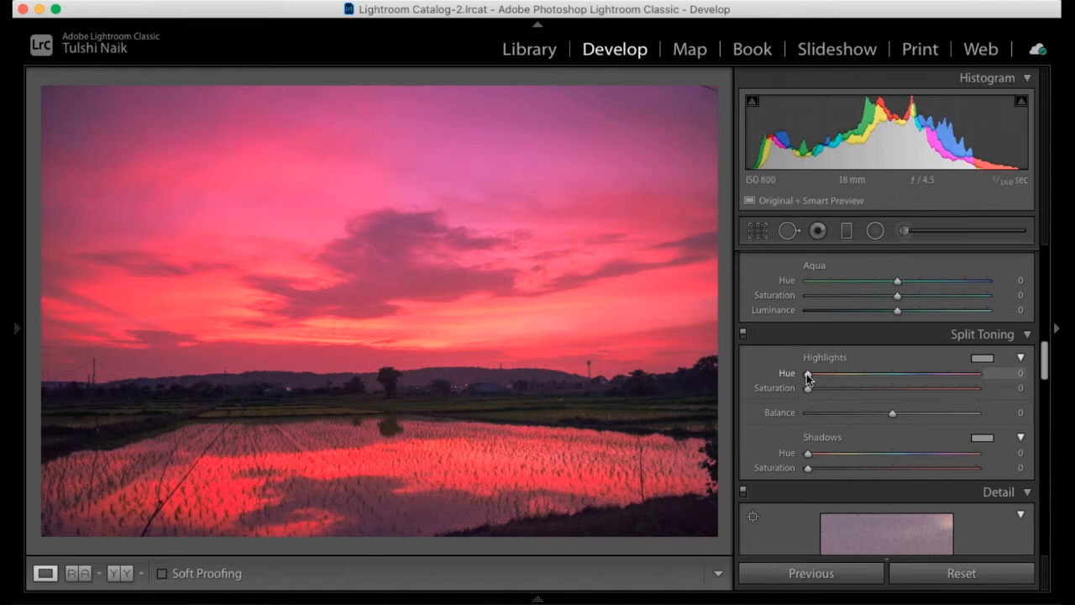
pyautogui.moveTo(808, 378); pyautogui.dragTo(822, 380)
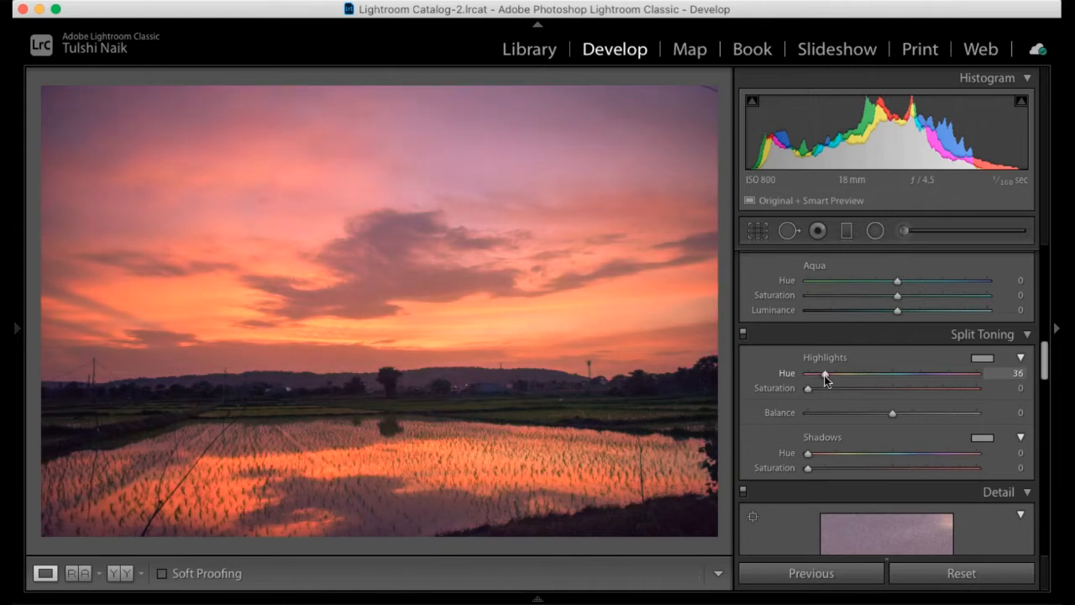
pyautogui.moveTo(824, 380); pyautogui.dragTo(826, 381)
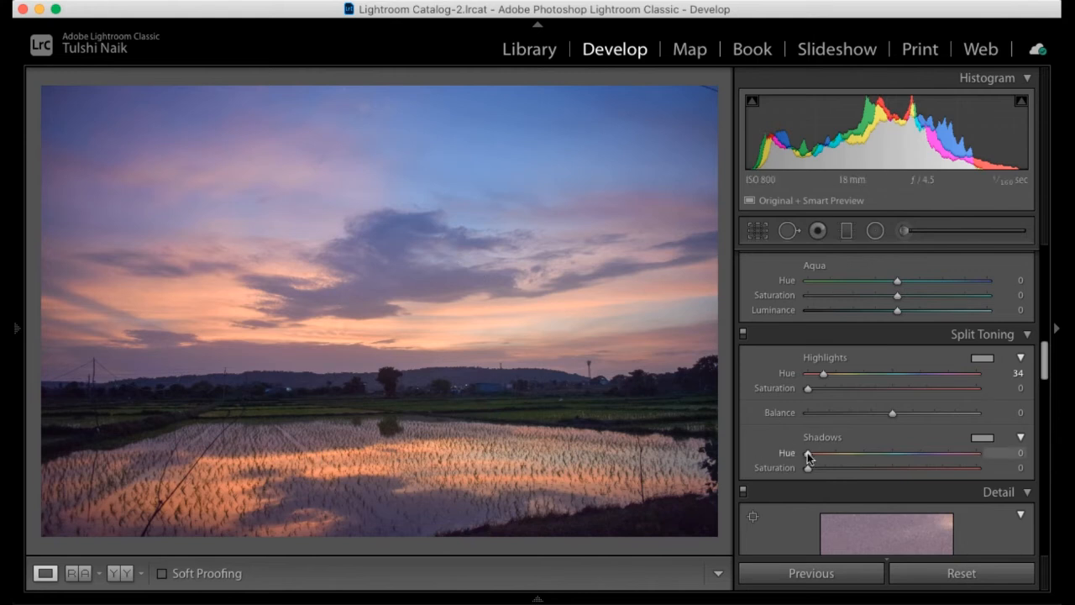
pyautogui.moveTo(809, 453); pyautogui.dragTo(951, 459)
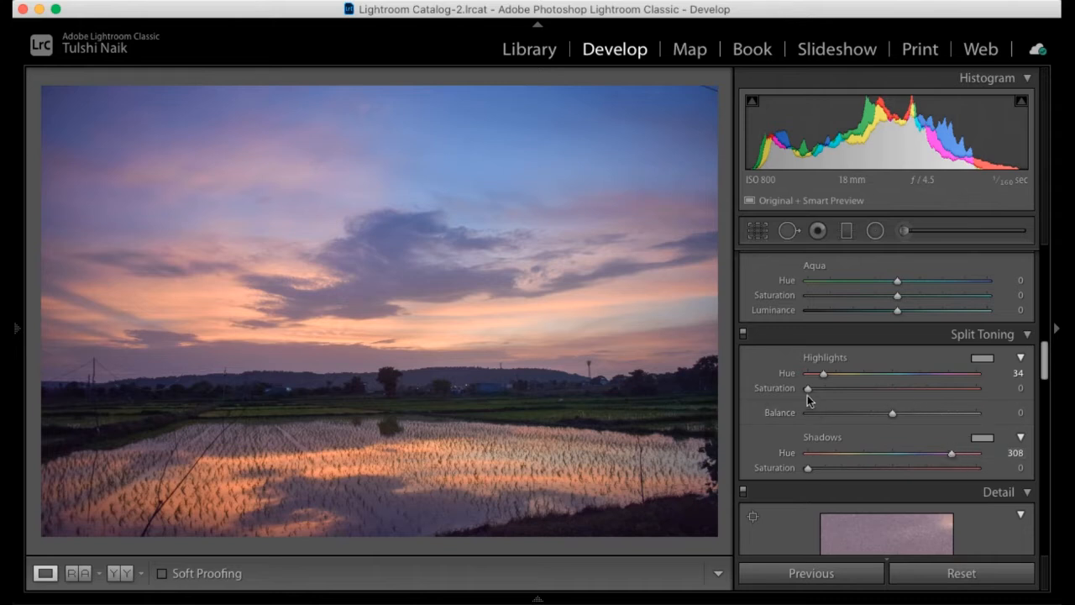
# Step: Set the Split Toning saturation to 50 for the highlights and 5 for the shadows, with the Balance at +19
pyautogui.moveTo(810, 388); pyautogui.dragTo(894, 400)
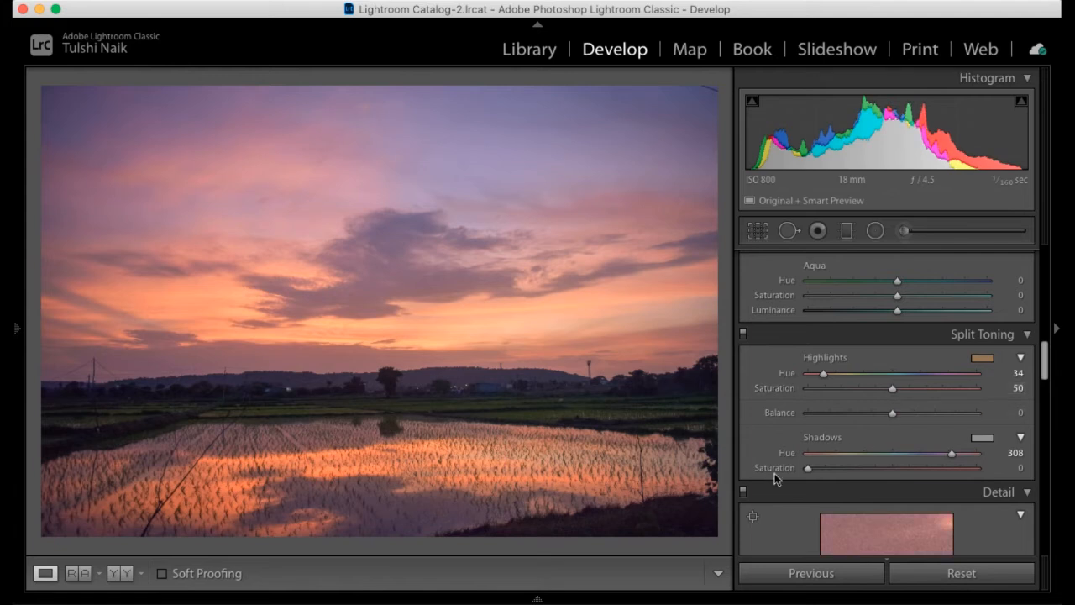
pyautogui.moveTo(806, 469); pyautogui.dragTo(814, 469)
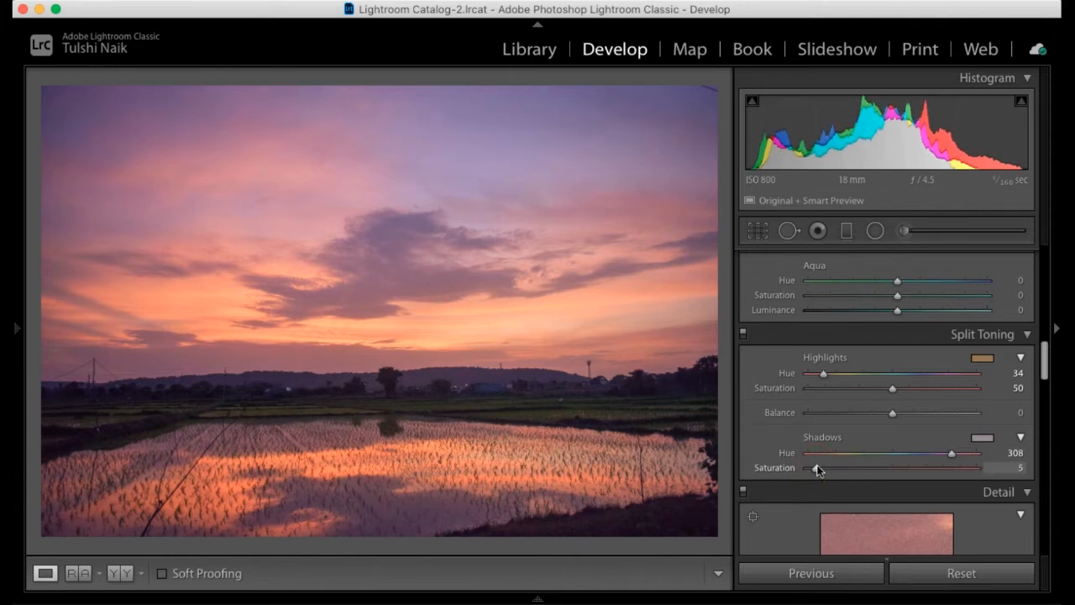
pyautogui.scroll(-3, 820, 464)
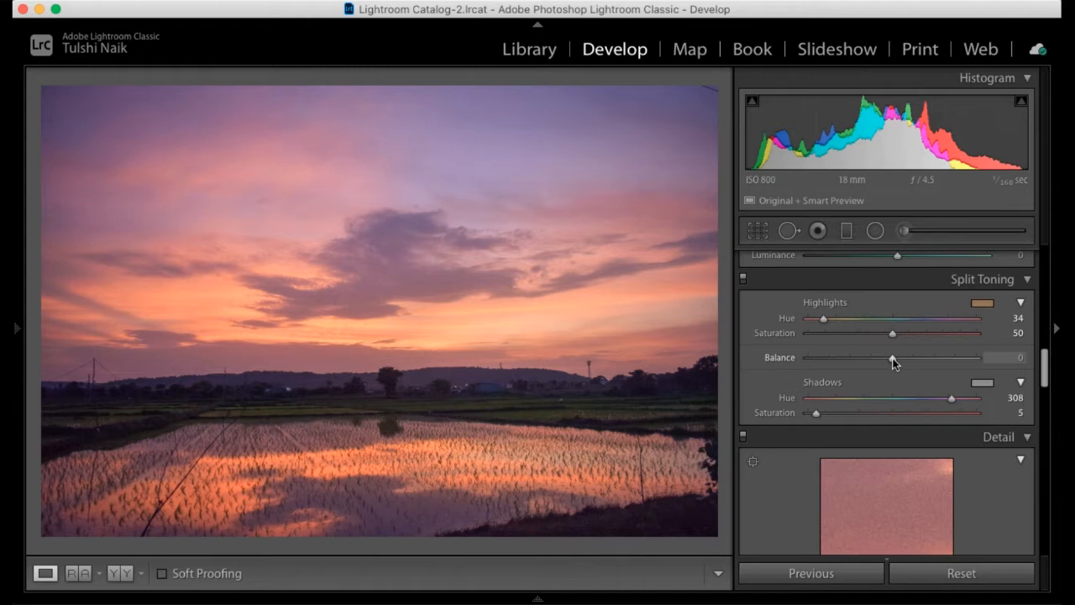
pyautogui.moveTo(887, 358); pyautogui.dragTo(984, 367)
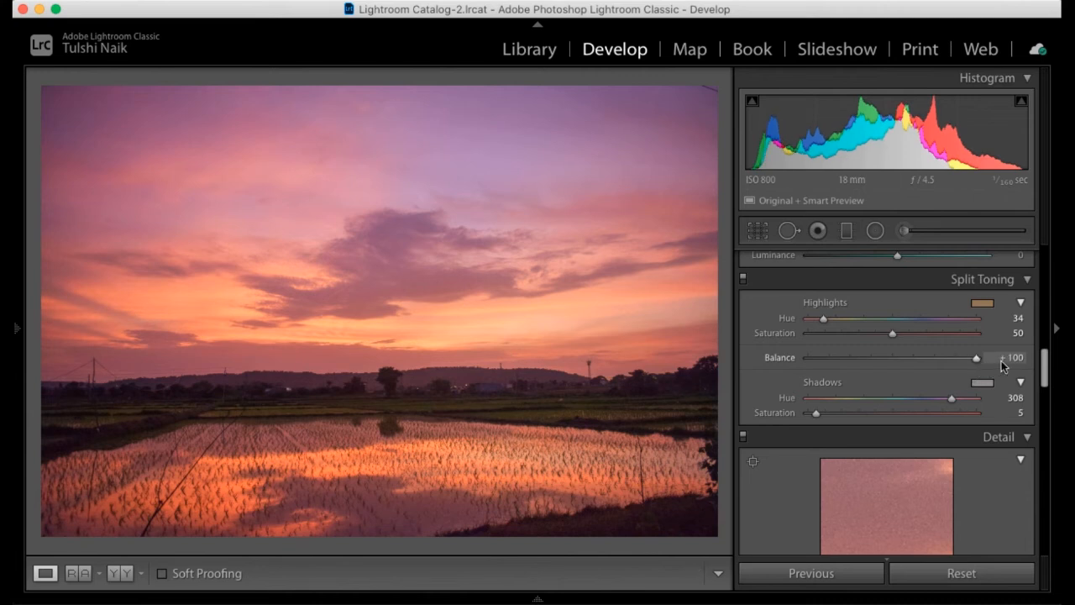
pyautogui.moveTo(967, 376); pyautogui.dragTo(908, 385)
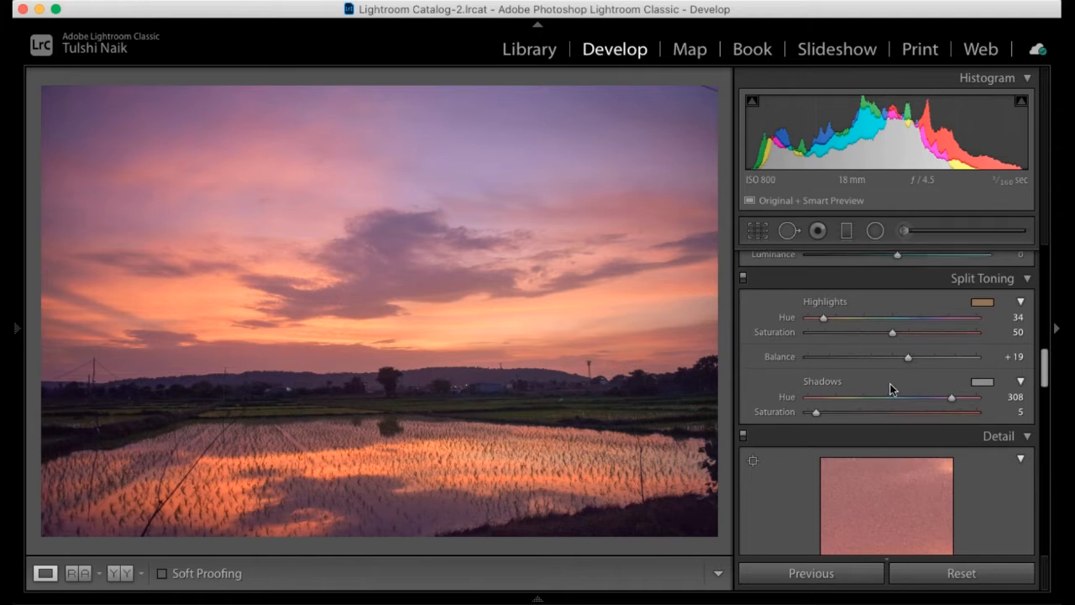
# Step: Draw a wide radial filter over the horizon and field, enlarge it vertically and shift it slightly upward
pyautogui.scroll(-3, 895, 389)
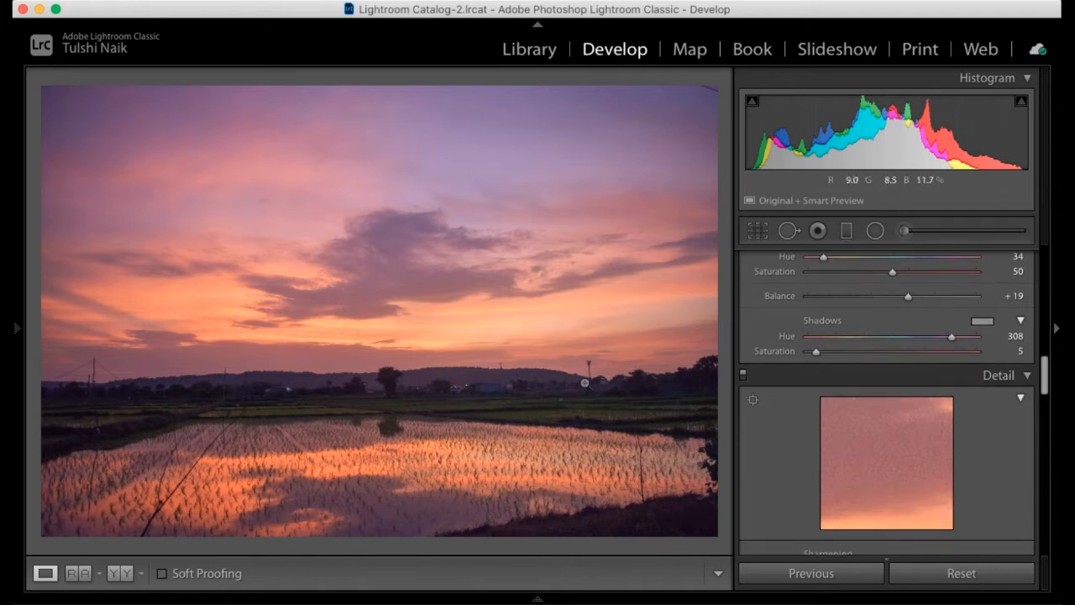
pyautogui.hotkey('shift', 'm')
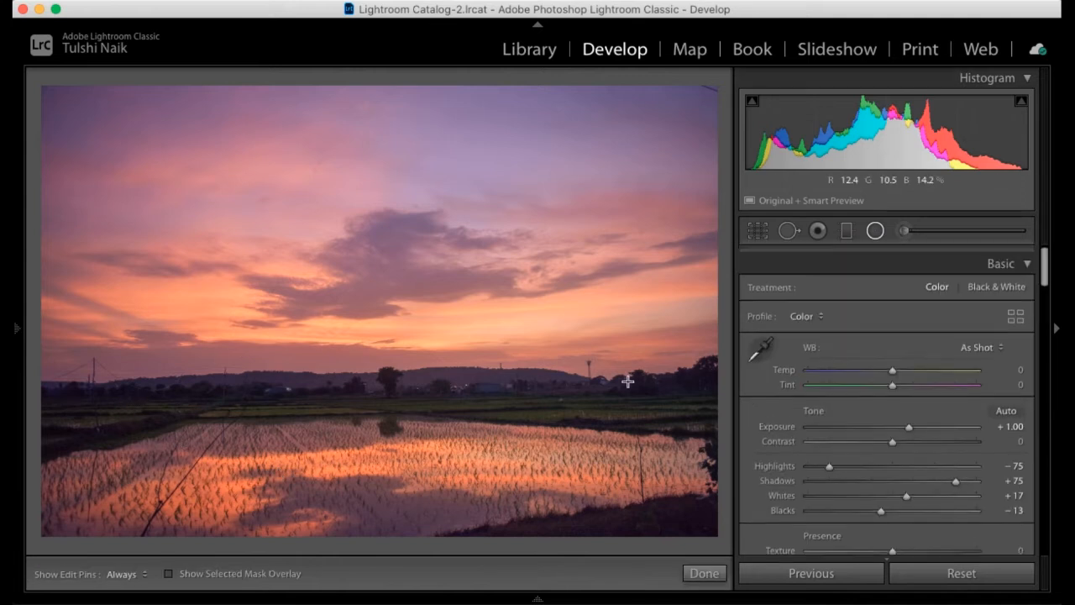
pyautogui.moveTo(317, 398); pyautogui.dragTo(578, 447)
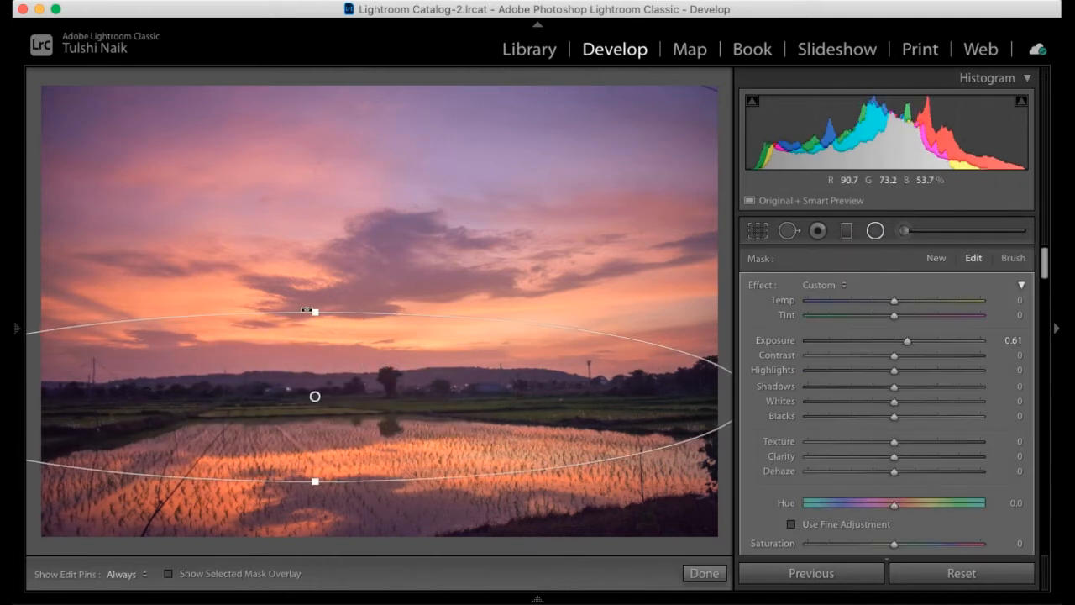
pyautogui.moveTo(314, 312); pyautogui.dragTo(315, 281)
pyautogui.moveTo(317, 397); pyautogui.dragTo(324, 390)
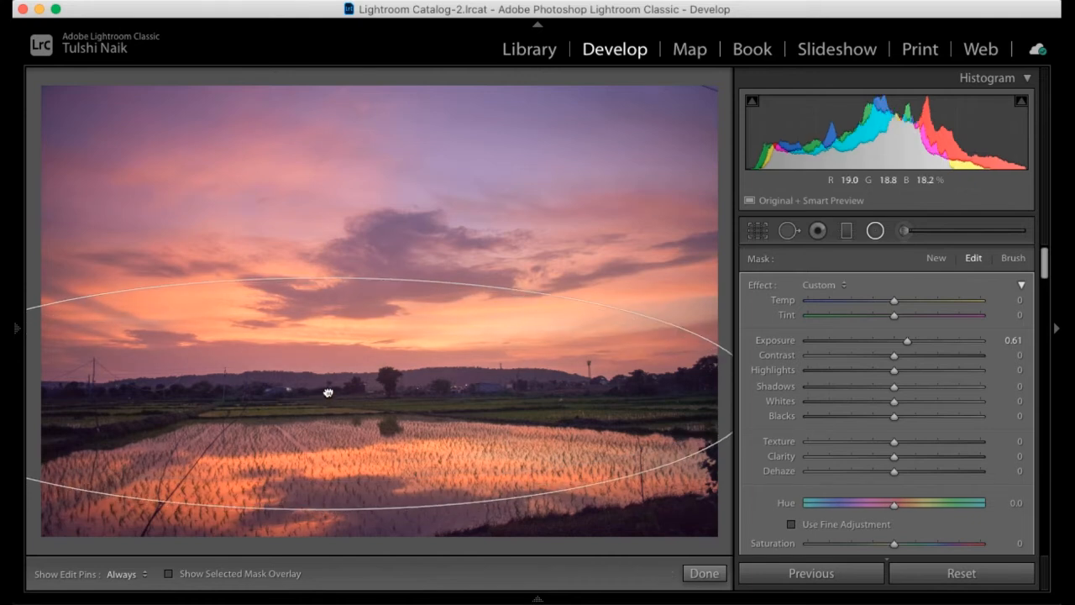
# Step: Reset the radial filter's effect sliders and limit it to the darker tones with a Luminance range mask
pyautogui.scroll(-5, 852, 429)
pyautogui.scroll(5, 852, 430)
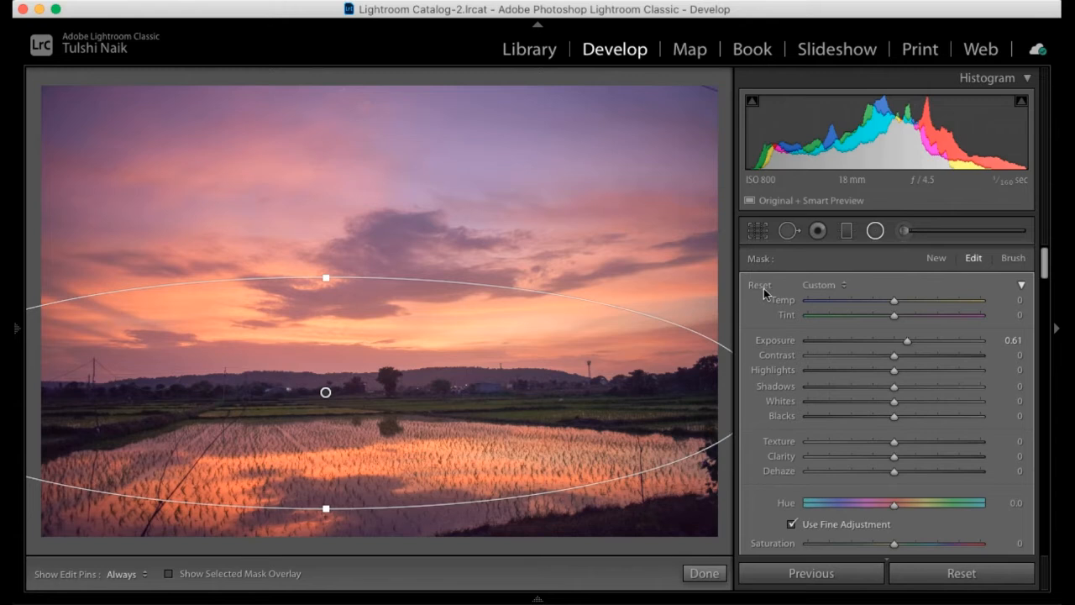
pyautogui.doubleClick(761, 285)
pyautogui.scroll(-5, 854, 414)
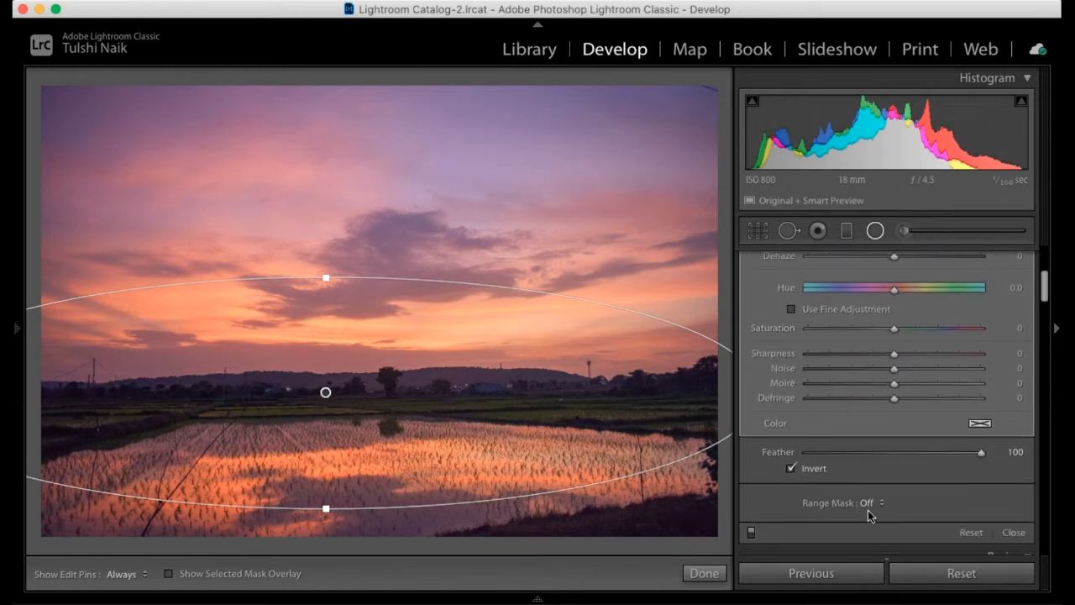
pyautogui.click(870, 512)
pyautogui.click(874, 528)
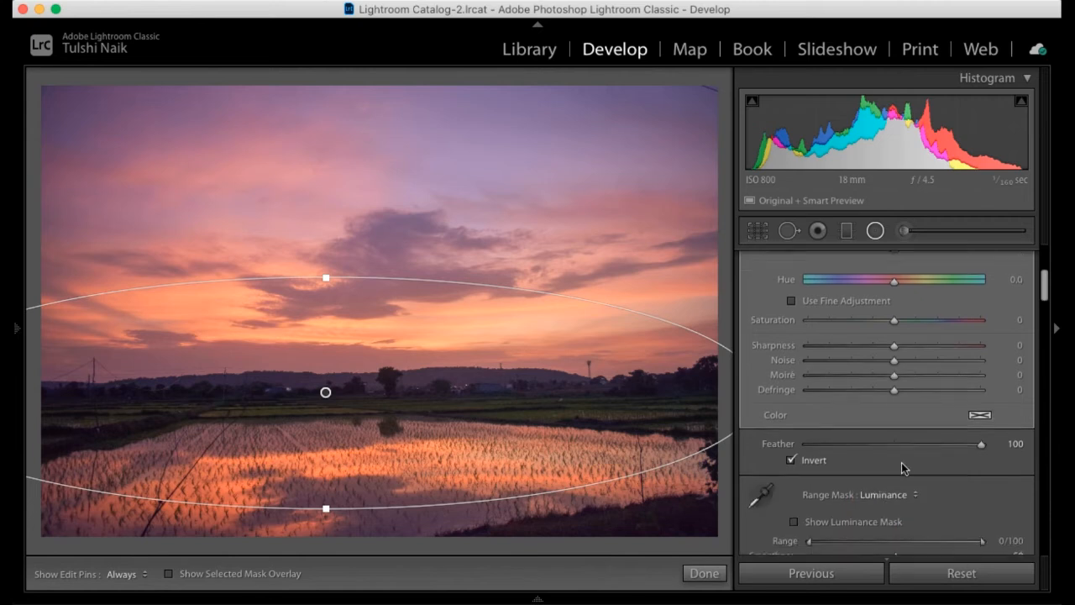
pyautogui.scroll(-2, 903, 468)
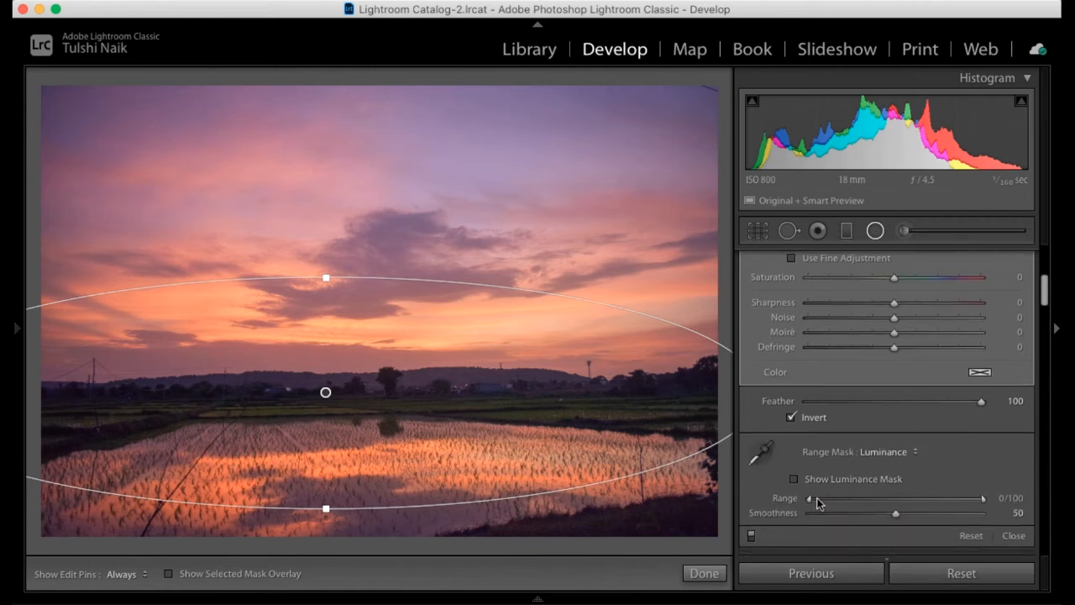
pyautogui.moveTo(984, 502); pyautogui.dragTo(854, 515)
# Step: Set the radial filter's Exposure to 1.08, Shadows to 12, Clarity to 13 and Dehaze to 6, and finish the filter
pyautogui.scroll(6, 890, 403)
pyautogui.moveTo(894, 341); pyautogui.dragTo(919, 343)
pyautogui.moveTo(894, 386); pyautogui.dragTo(905, 385)
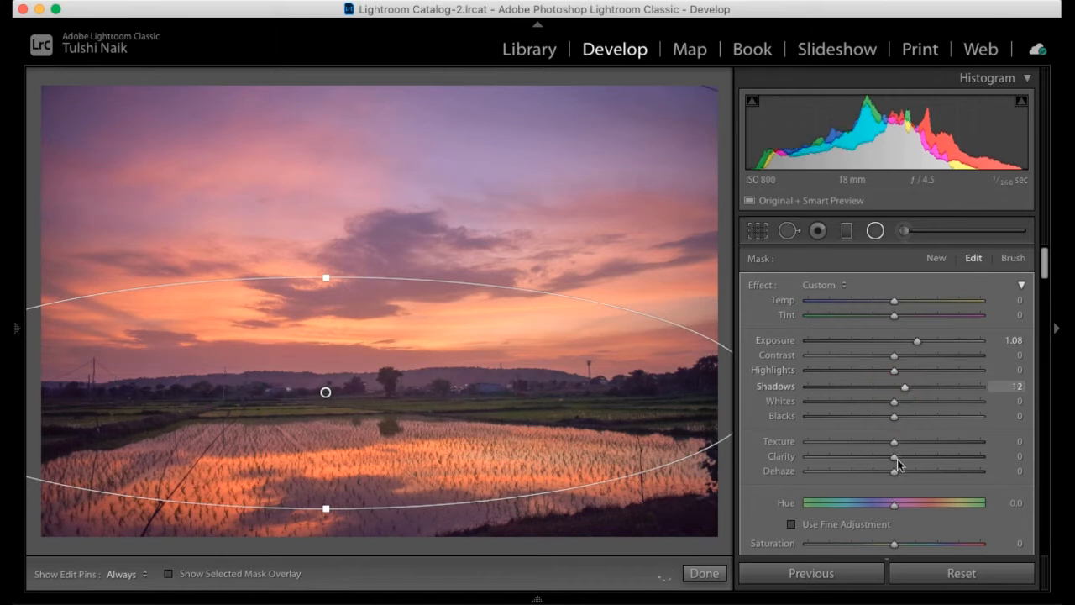
pyautogui.moveTo(895, 458); pyautogui.dragTo(905, 457)
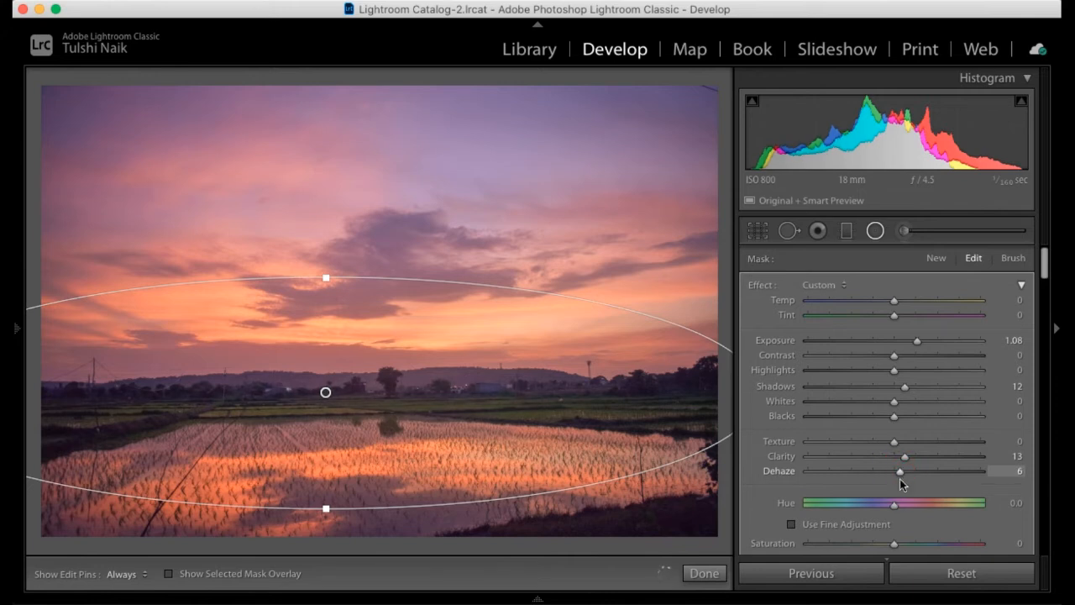
pyautogui.scroll(-3, 902, 467)
pyautogui.scroll(-3, 891, 494)
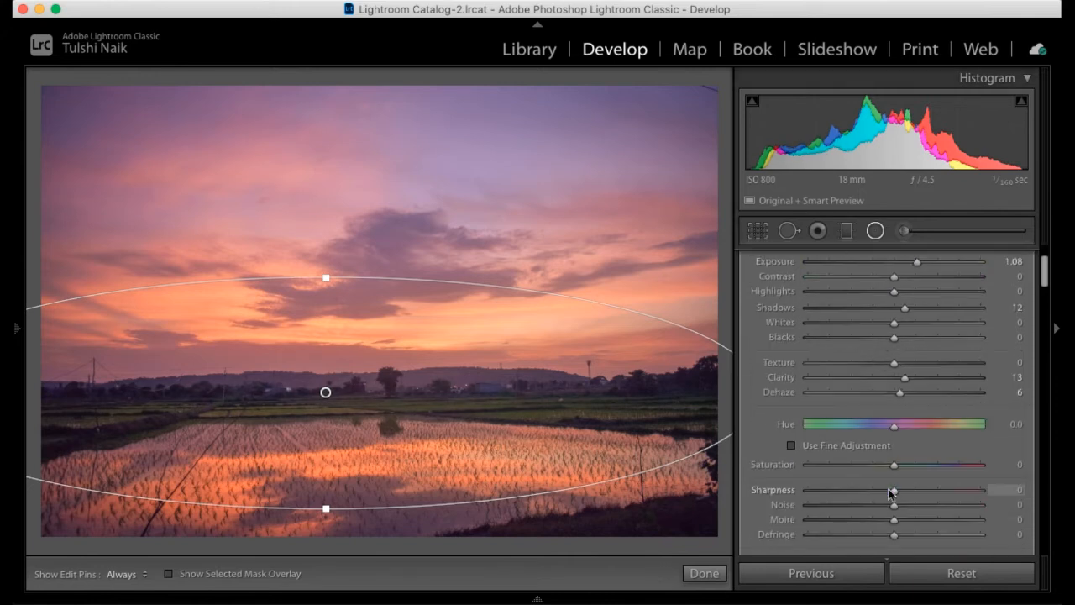
pyautogui.scroll(-3, 891, 494)
pyautogui.click(704, 573)
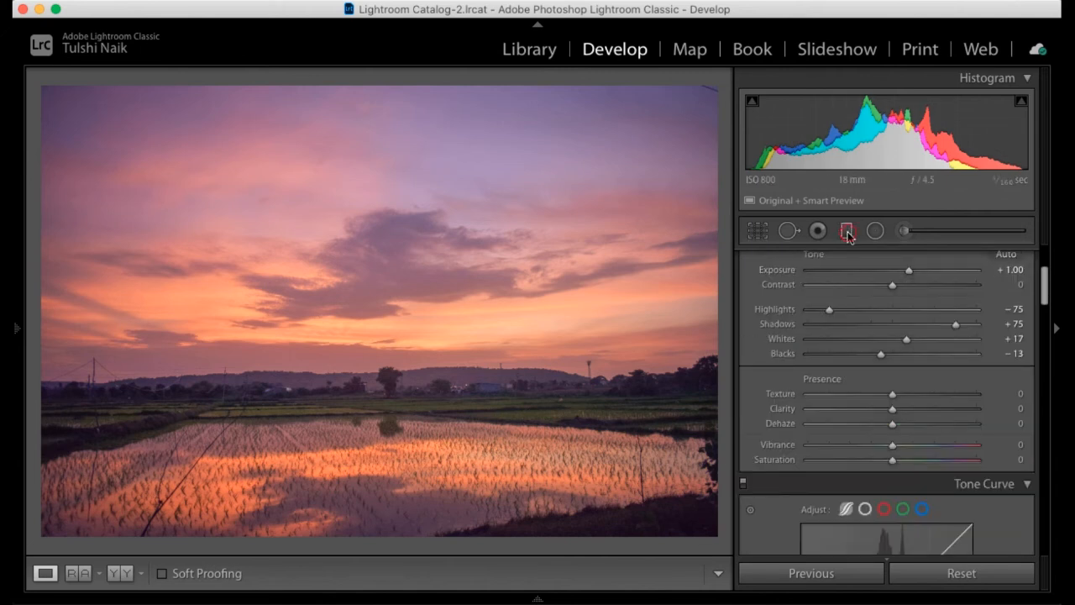
# Step: Draw a graduated filter from the top of the sky down to the field, shift it slightly lower and set its Exposure to -0.62
pyautogui.moveTo(377, 90); pyautogui.dragTo(376, 415)
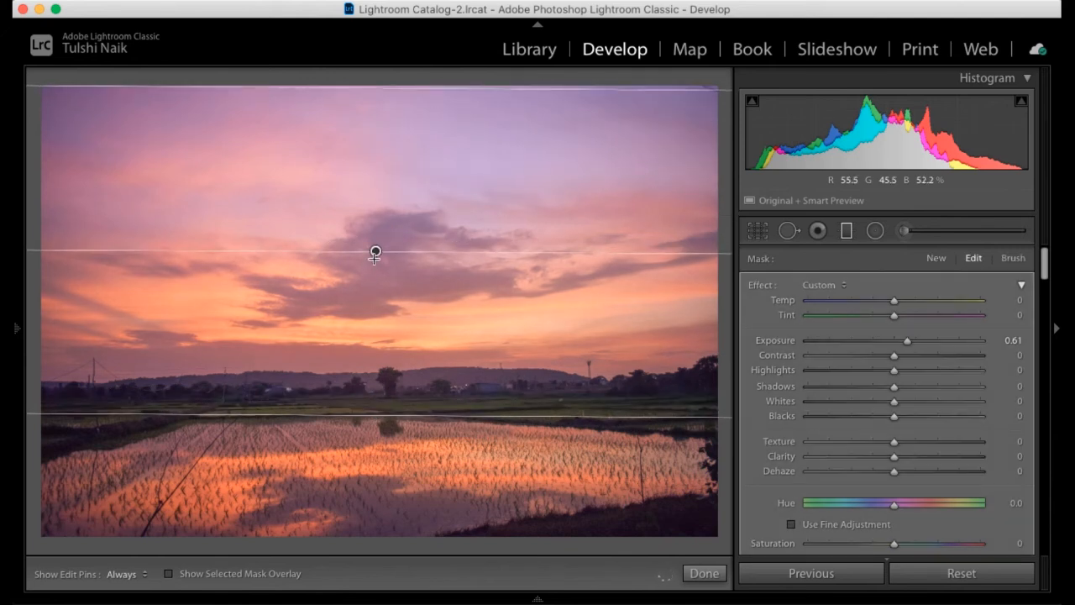
pyautogui.moveTo(375, 253); pyautogui.dragTo(376, 279)
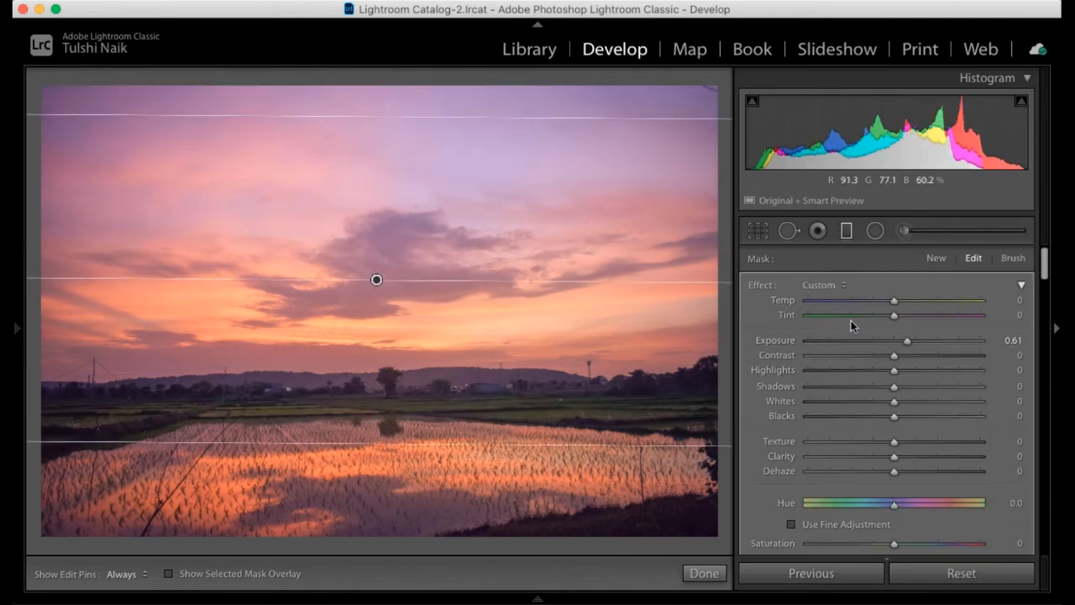
pyautogui.doubleClick(777, 340)
pyautogui.moveTo(893, 343); pyautogui.dragTo(879, 343)
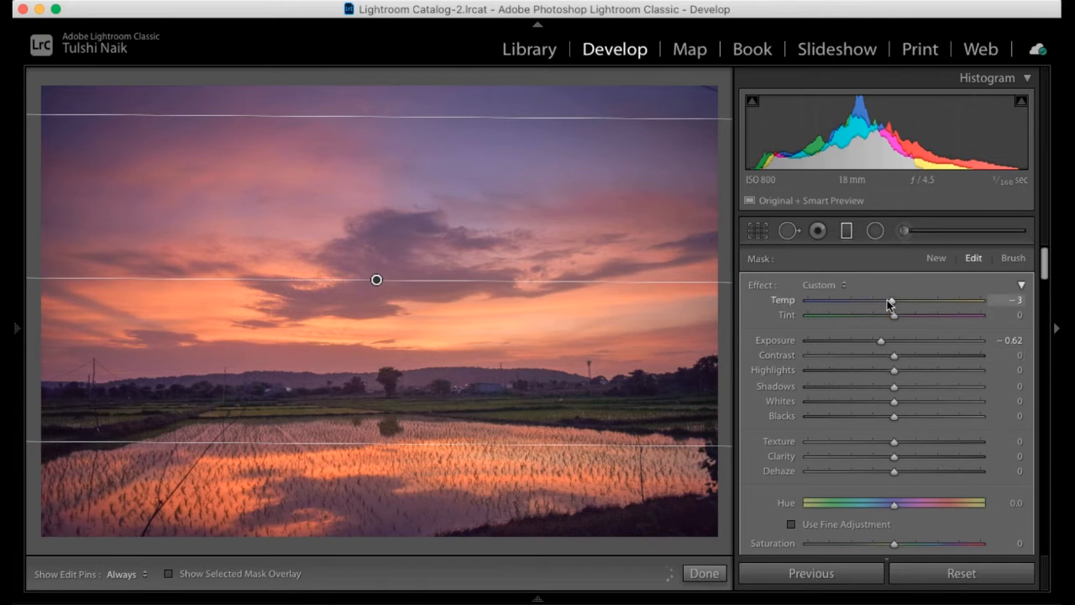
# Step: Set the sky filter's Temp to -17 and Dehaze to 20, and finish the filter
pyautogui.moveTo(887, 301); pyautogui.dragTo(881, 300)
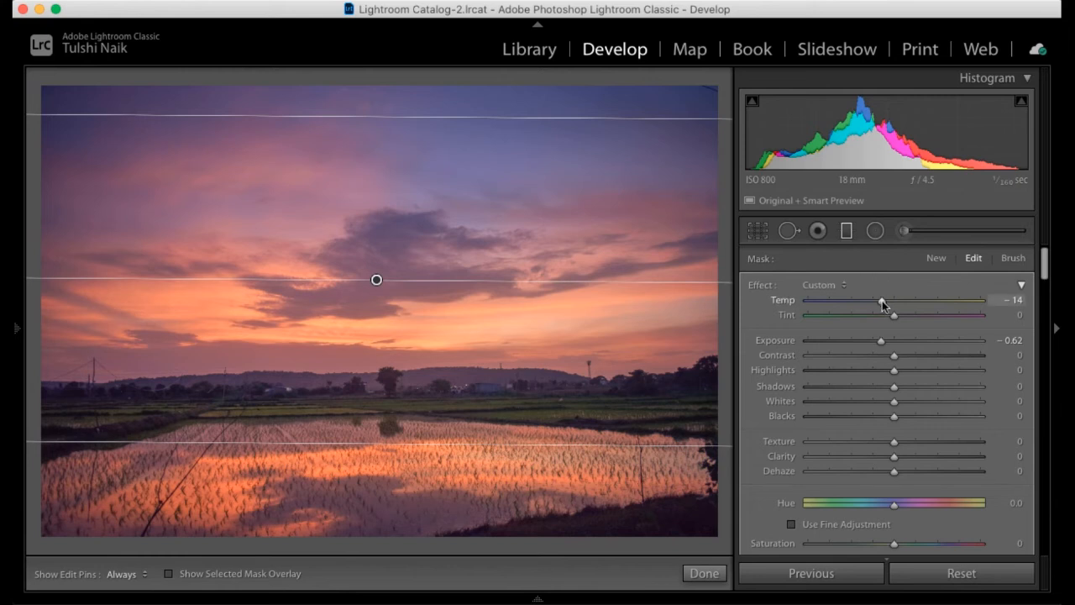
pyautogui.moveTo(882, 301); pyautogui.dragTo(879, 300)
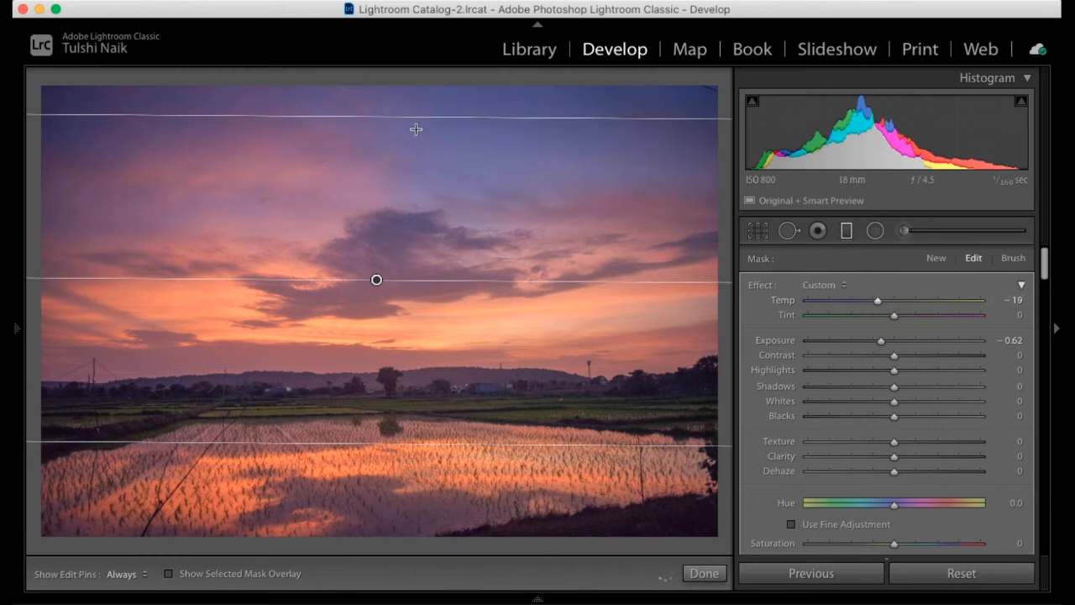
pyautogui.moveTo(881, 300); pyautogui.dragTo(883, 299)
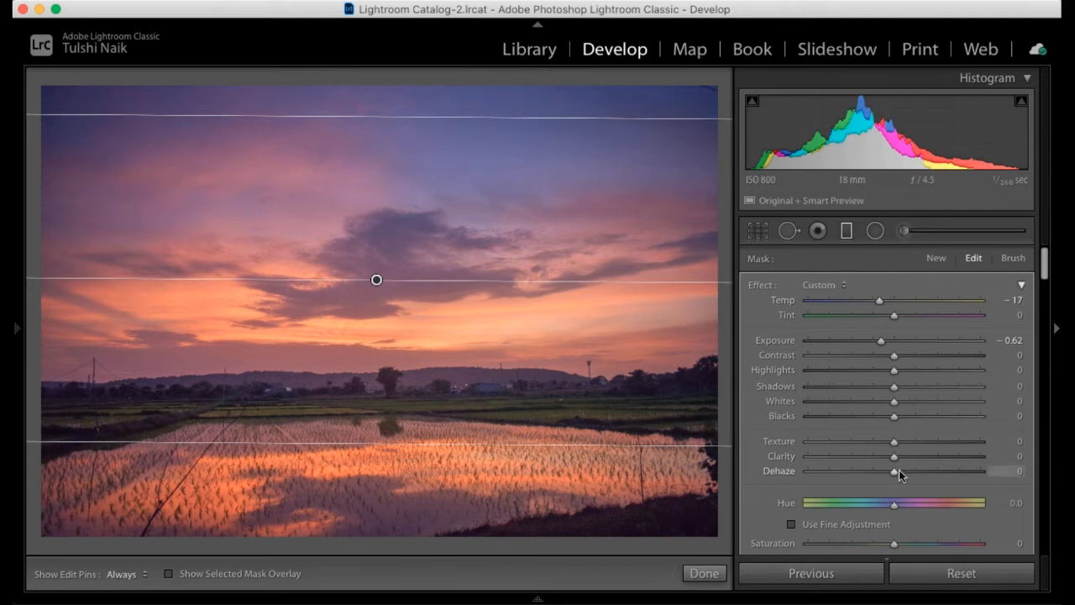
pyautogui.moveTo(904, 472); pyautogui.dragTo(913, 473)
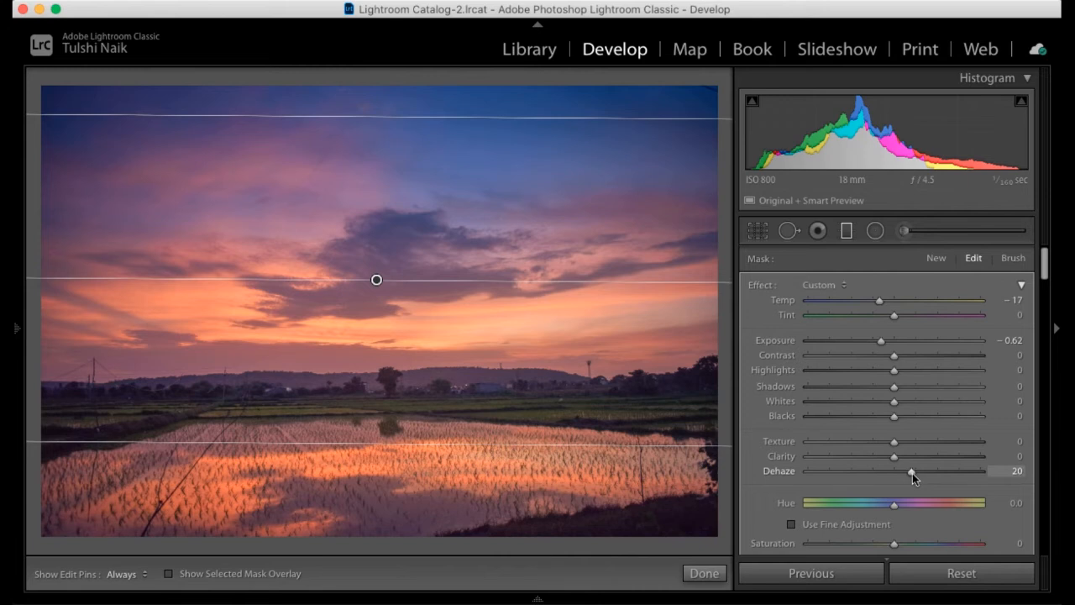
pyautogui.click(706, 575)
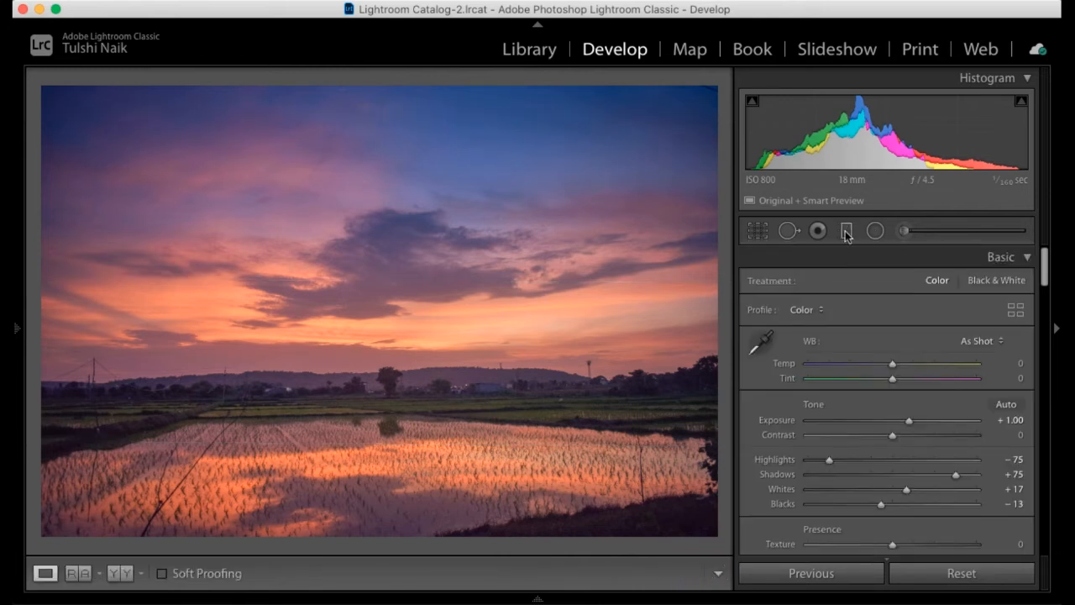
# Step: Draw a second graduated filter covering the foreground upward from the water, and centre it just below the horizon
pyautogui.click(847, 231)
pyautogui.moveTo(385, 423); pyautogui.dragTo(384, 318)
pyautogui.click(384, 370)
pyautogui.moveTo(384, 370); pyautogui.dragTo(375, 407)
# Step: Reset the foreground filter's Exposure, then set it to -0.36 and the Temp to 24
pyautogui.click(780, 341)
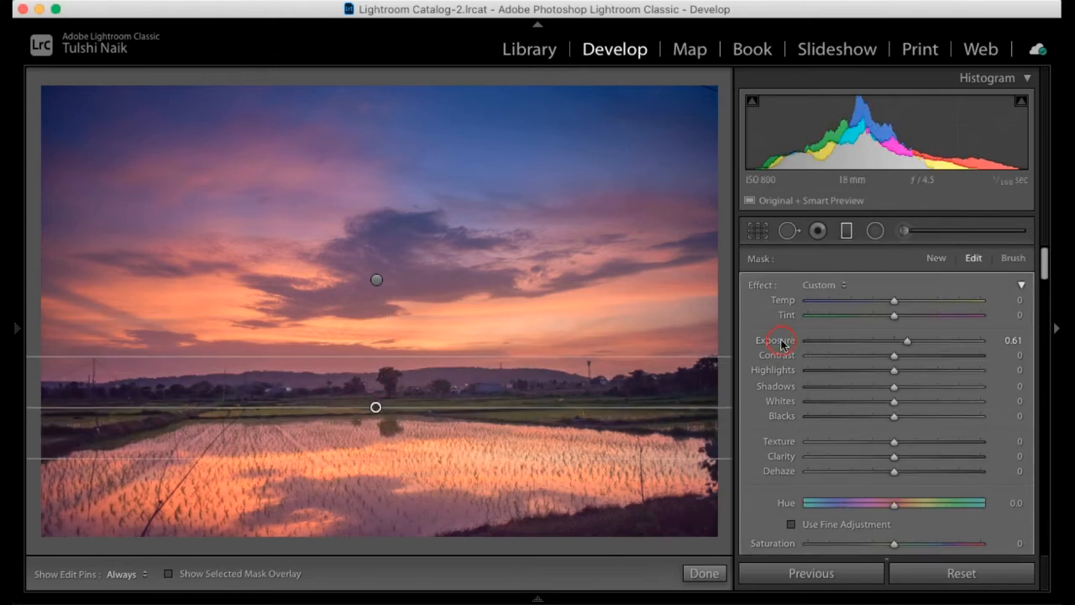
pyautogui.doubleClick(780, 340)
pyautogui.moveTo(896, 341); pyautogui.dragTo(889, 341)
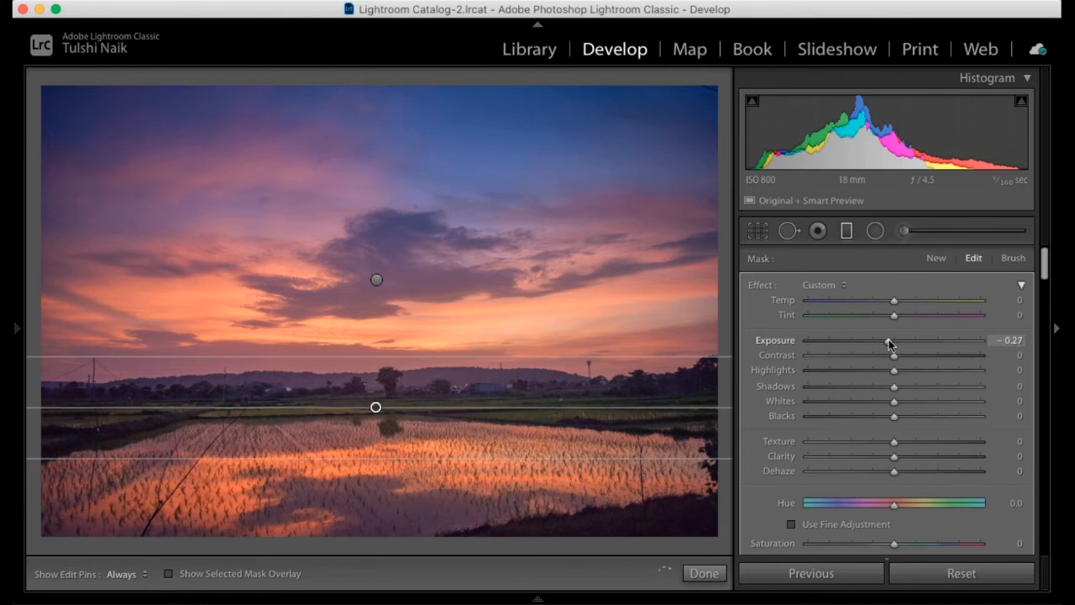
pyautogui.moveTo(895, 299); pyautogui.dragTo(905, 301)
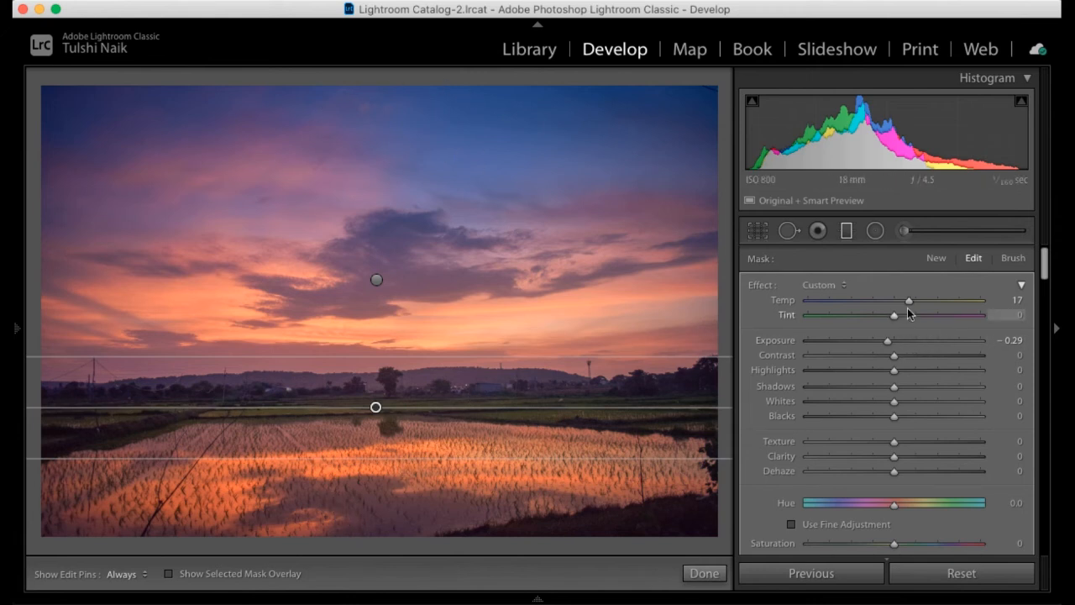
pyautogui.moveTo(913, 305); pyautogui.dragTo(915, 305)
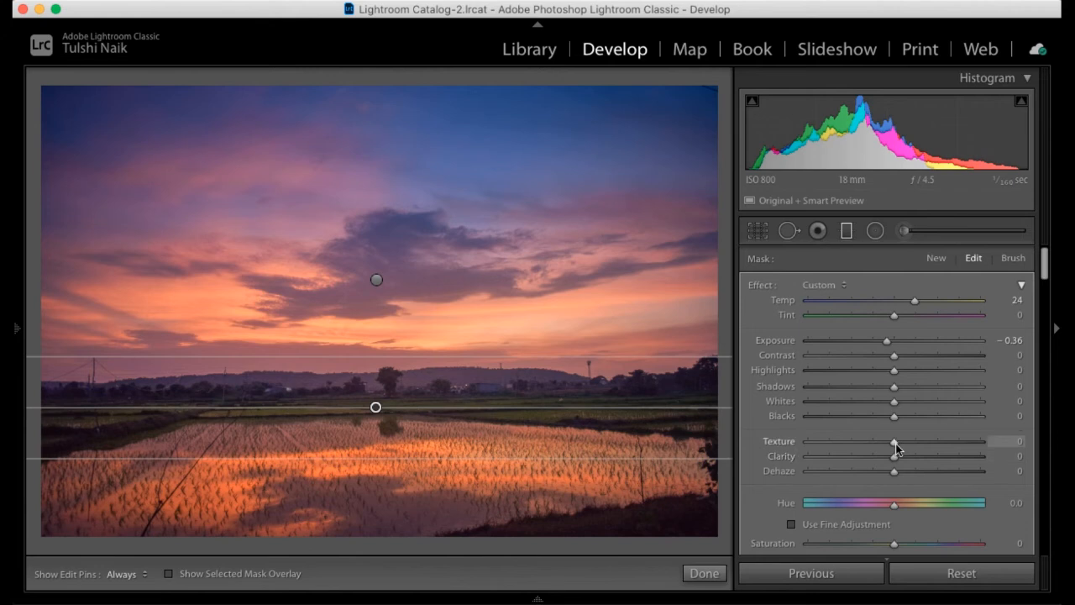
# Step: Set the foreground filter's Clarity to 43, Exposure to -0.19 and Shadows to 20, and finish the filter
pyautogui.moveTo(932, 455); pyautogui.dragTo(936, 454)
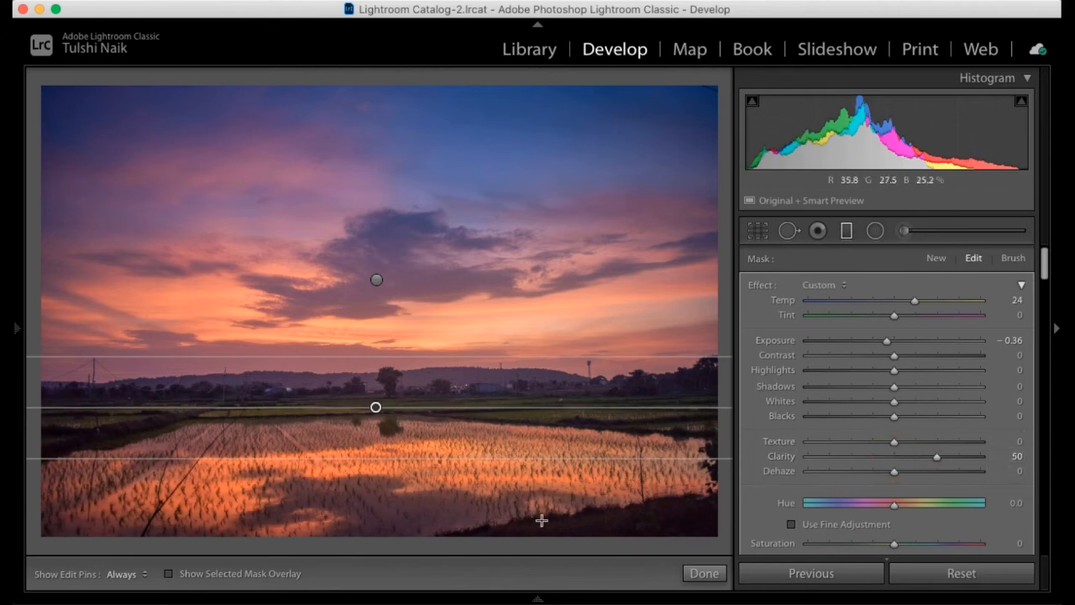
pyautogui.moveTo(936, 456); pyautogui.dragTo(932, 456)
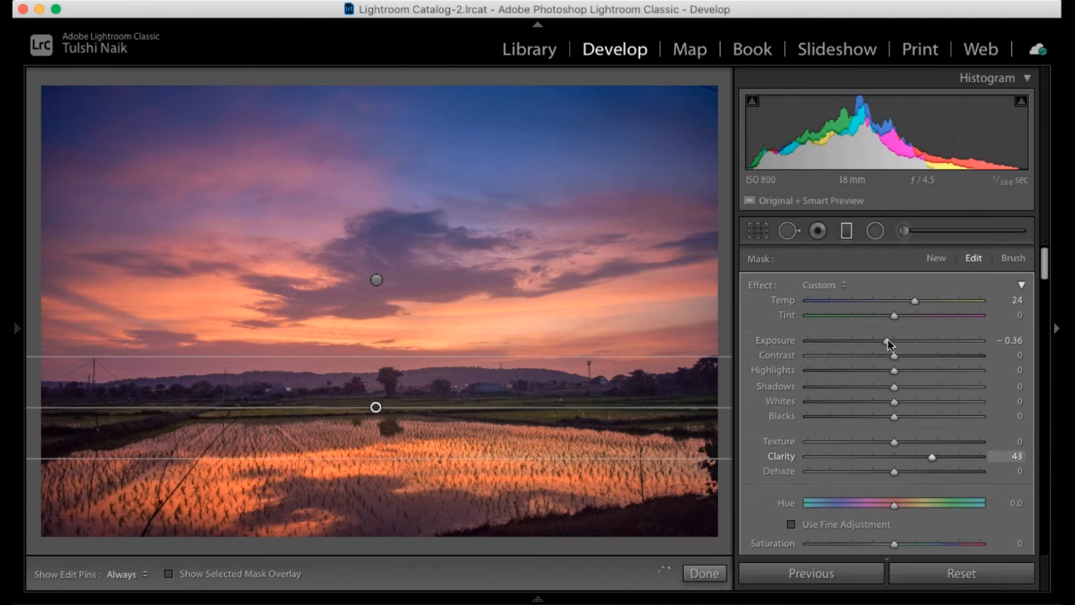
pyautogui.moveTo(888, 343); pyautogui.dragTo(891, 343)
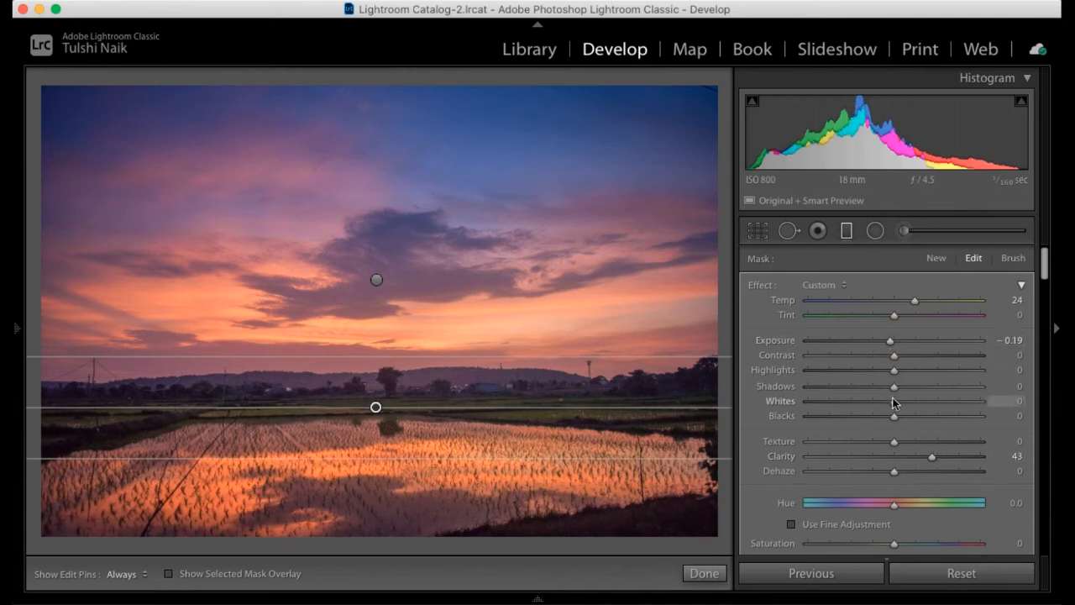
pyautogui.moveTo(911, 385); pyautogui.dragTo(915, 387)
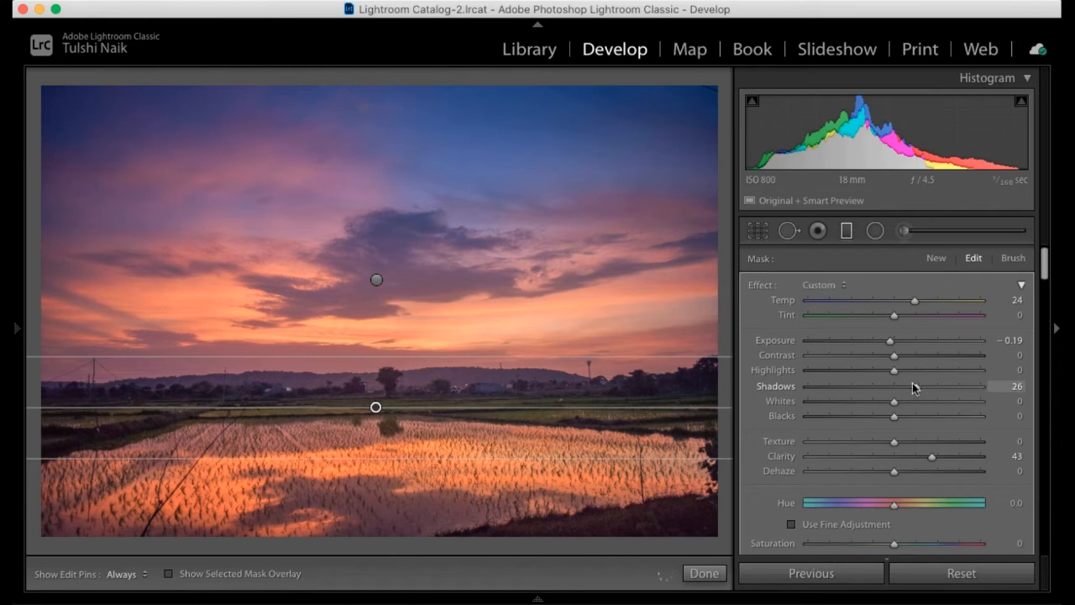
pyautogui.scroll(-1, 908, 388)
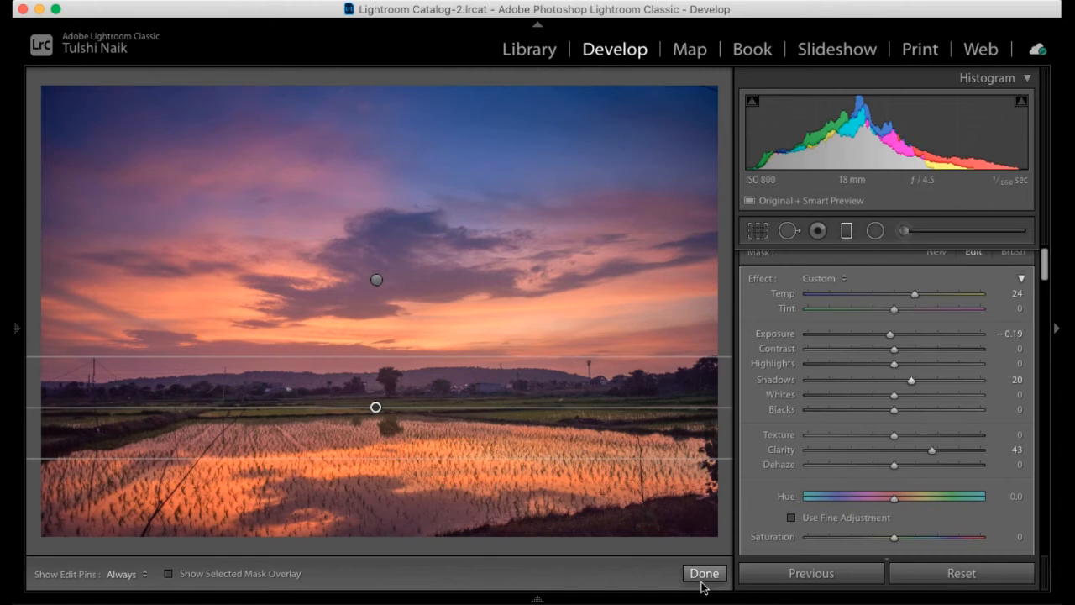
pyautogui.click(702, 574)
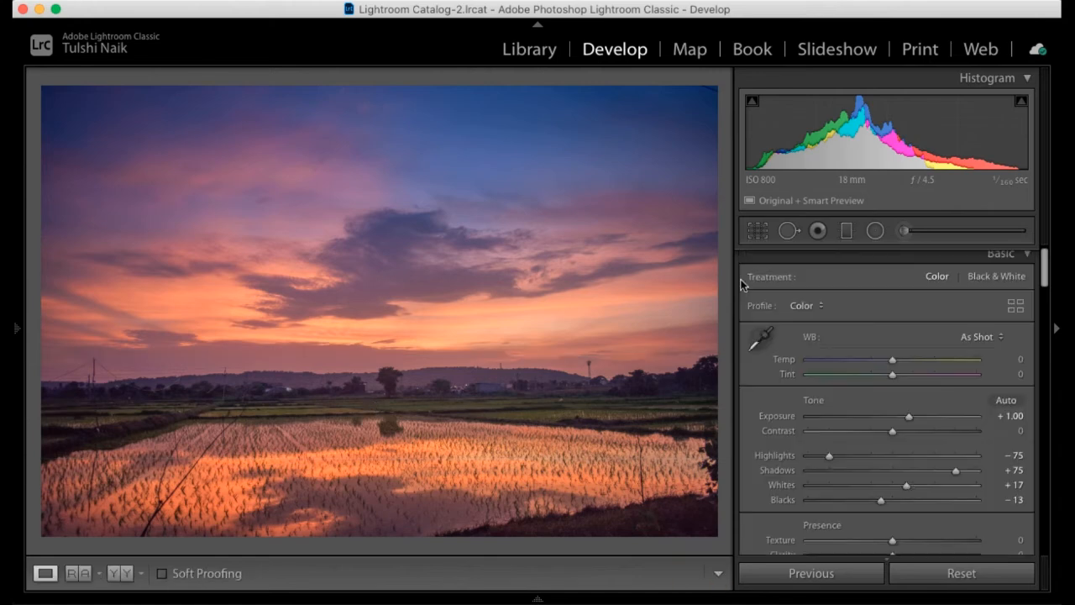
# Step: Straighten the photo along the horizon to an angle of 1.14 and apply the crop
pyautogui.click(759, 231)
pyautogui.click(756, 332)
pyautogui.moveTo(209, 397); pyautogui.dragTo(601, 388)
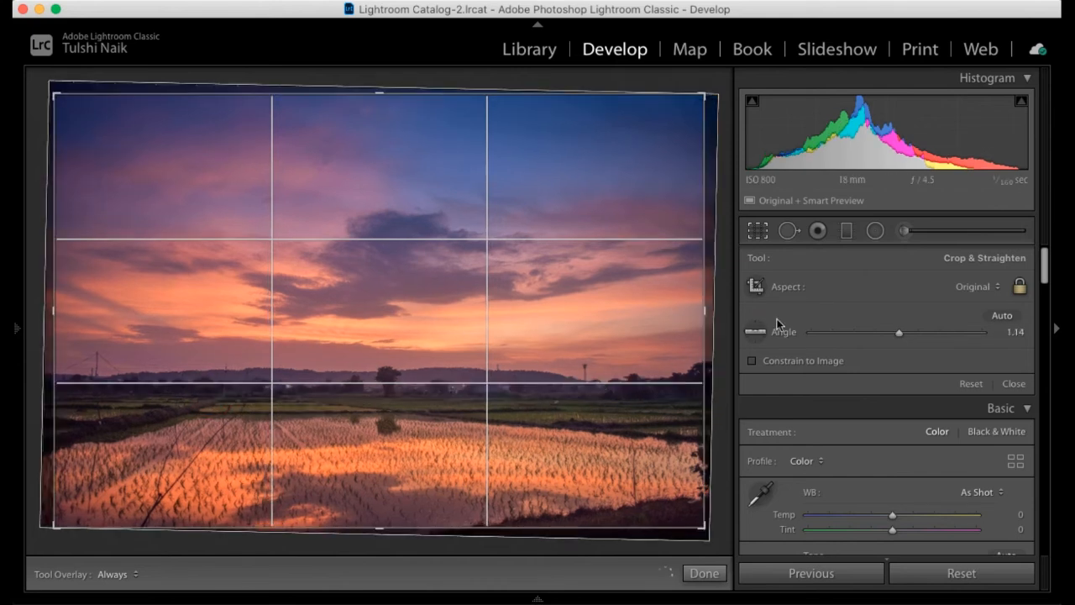
pyautogui.click(704, 574)
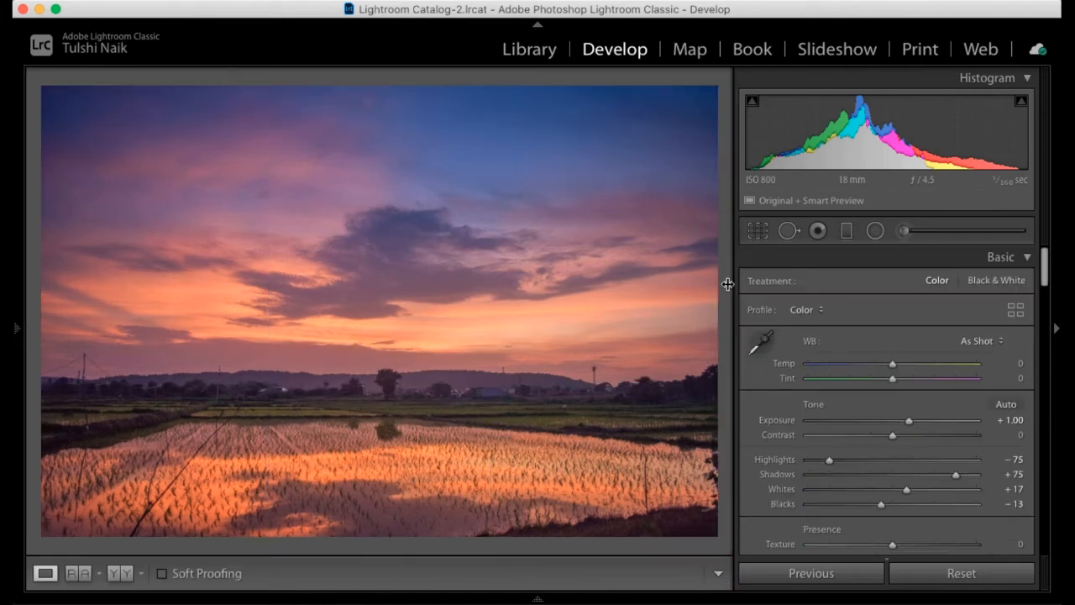
# Step: Crop the photo tighter at the original aspect, reposition it to trim the dark lower foreground and edges, and apply the crop
pyautogui.click(763, 235)
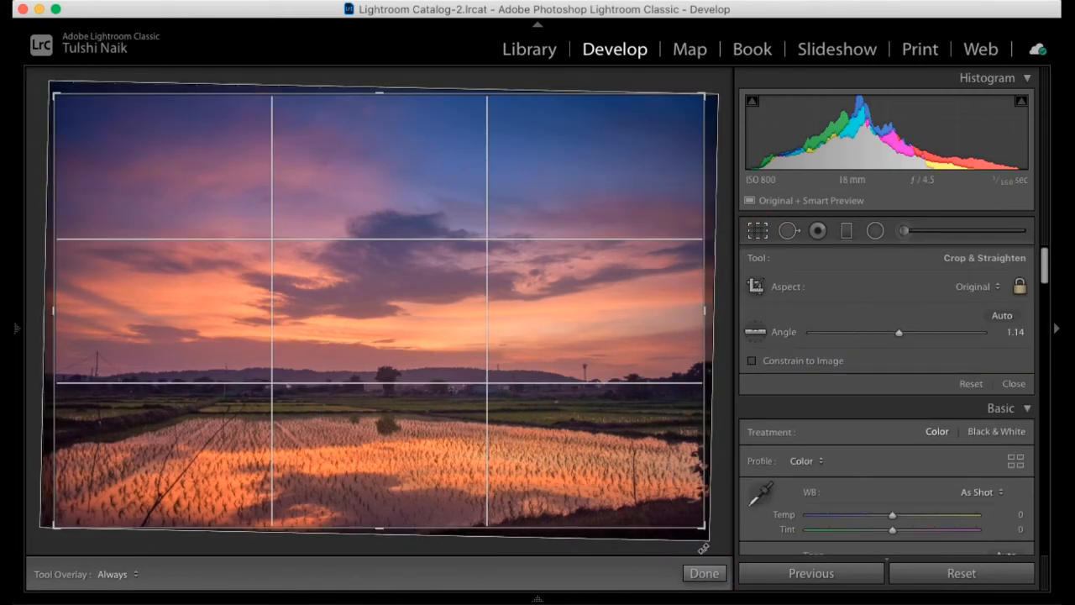
pyautogui.moveTo(698, 522); pyautogui.dragTo(666, 524)
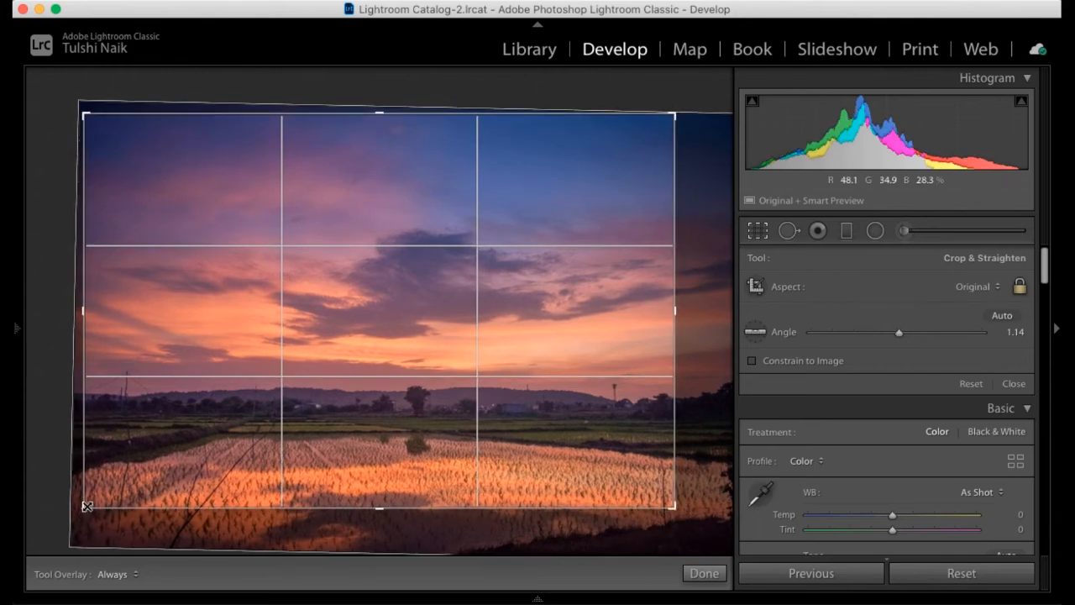
pyautogui.moveTo(87, 507); pyautogui.dragTo(92, 502)
pyautogui.moveTo(378, 434); pyautogui.dragTo(355, 391)
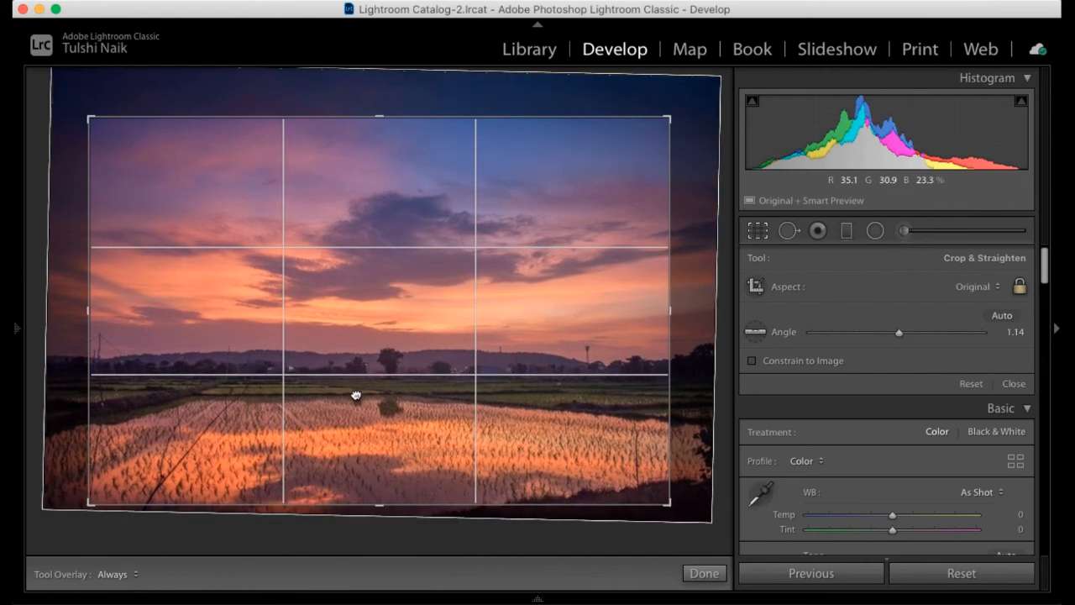
pyautogui.moveTo(662, 509); pyautogui.dragTo(632, 477)
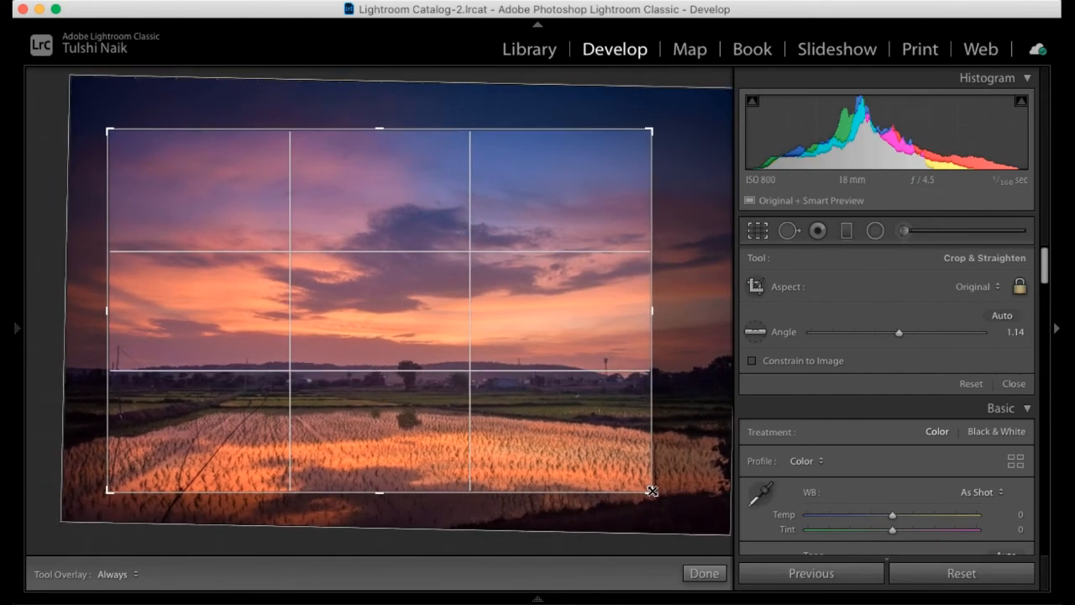
pyautogui.moveTo(409, 435); pyautogui.dragTo(398, 428)
pyautogui.moveTo(112, 309); pyautogui.dragTo(115, 308)
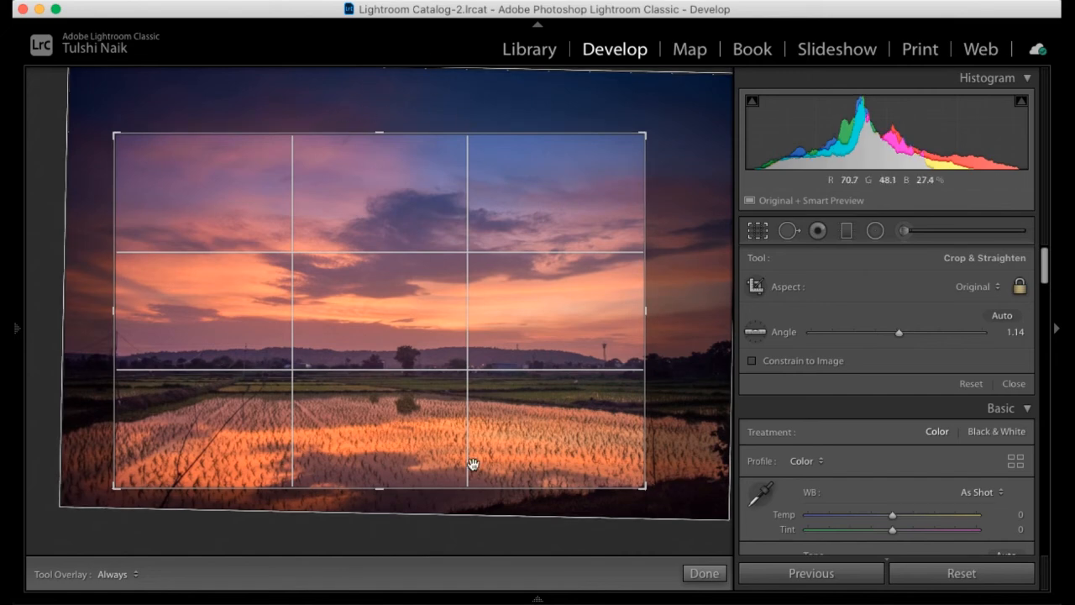
pyautogui.moveTo(394, 449); pyautogui.dragTo(394, 445)
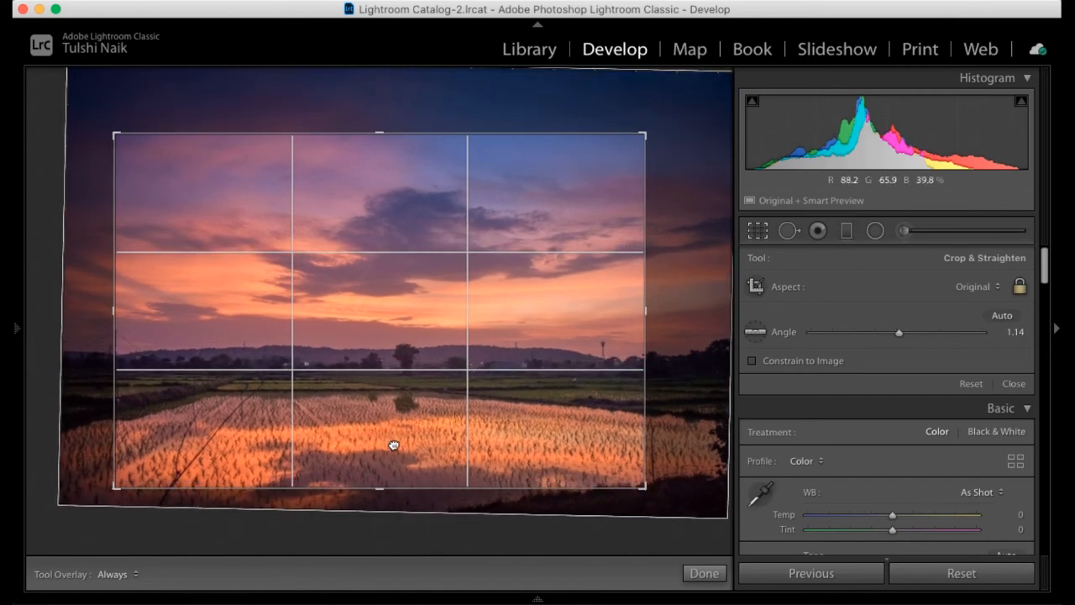
pyautogui.click(710, 573)
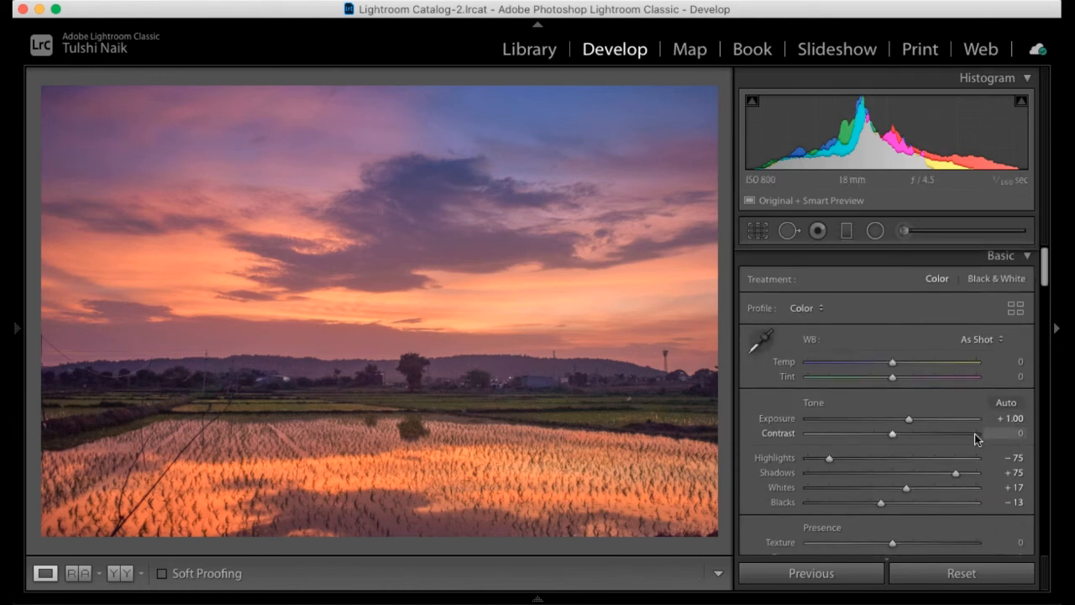
# Step: Set the Sharpening Amount to 13 and the Noise Reduction Luminance to 39, and check the detail around the trees up close
pyautogui.scroll(-10, 974, 434)
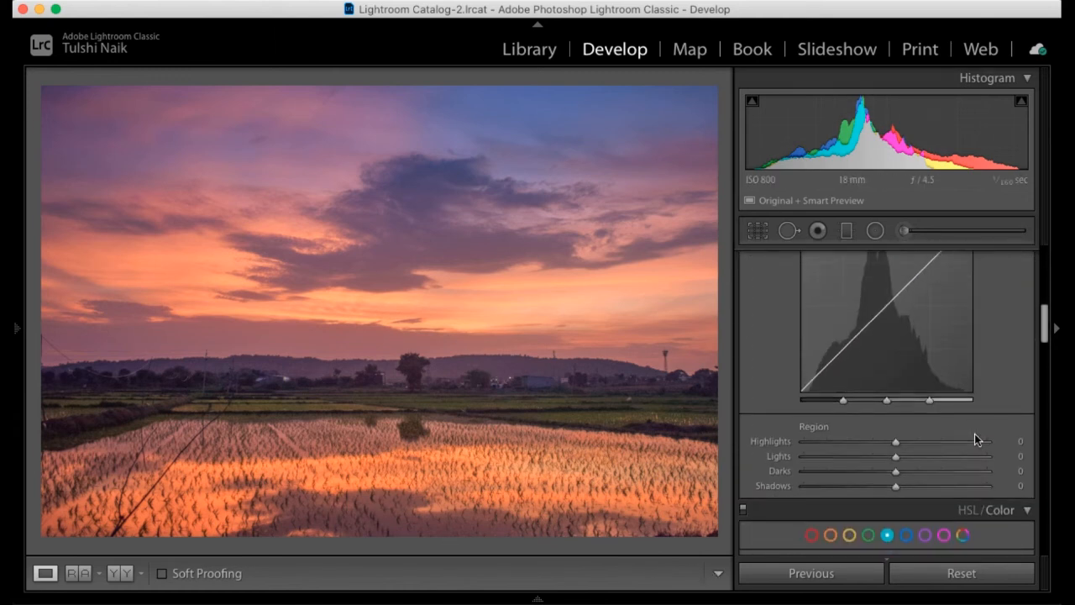
pyautogui.scroll(-8, 974, 433)
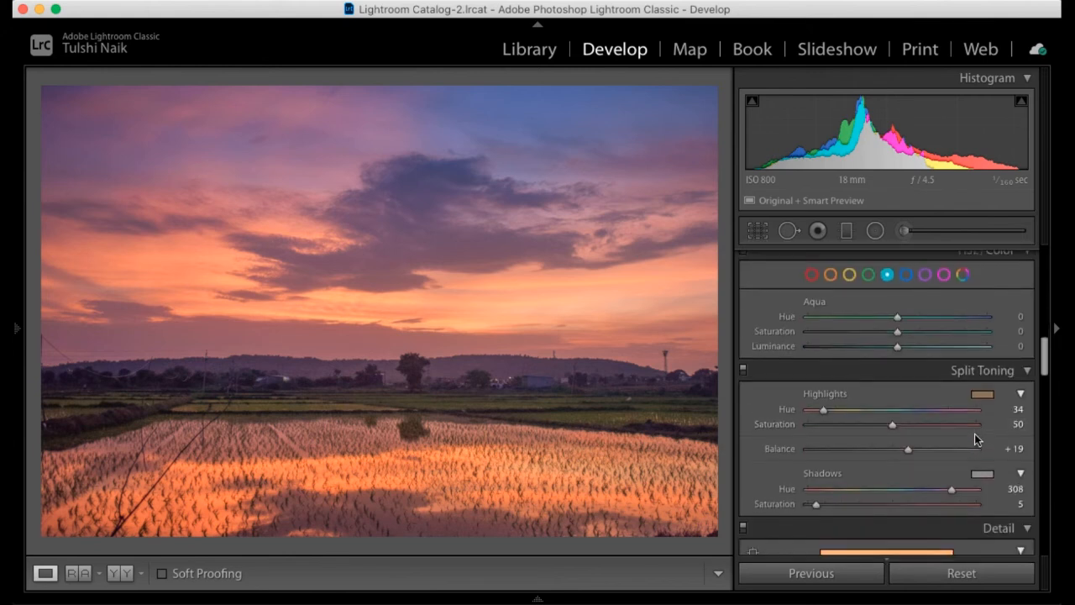
pyautogui.scroll(-8, 974, 434)
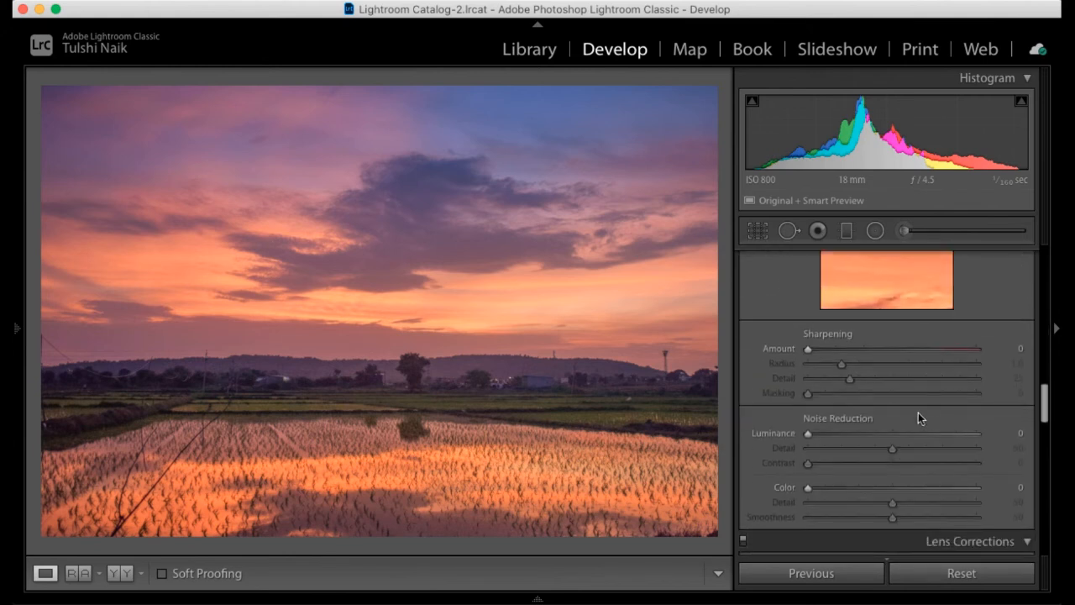
pyautogui.moveTo(812, 351); pyautogui.dragTo(823, 349)
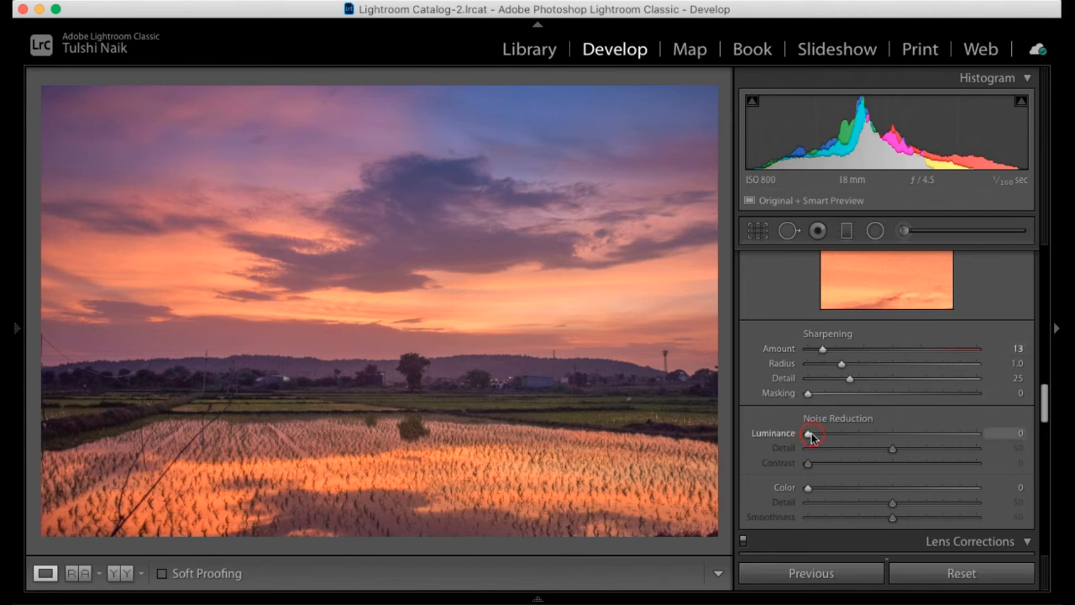
pyautogui.moveTo(810, 435); pyautogui.dragTo(853, 441)
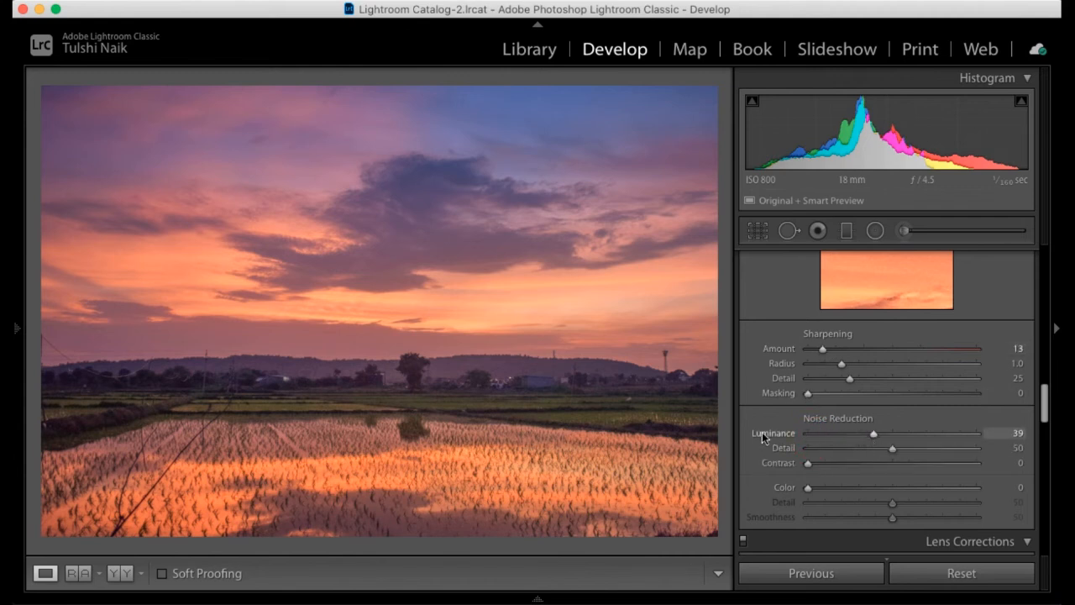
pyautogui.click(373, 424)
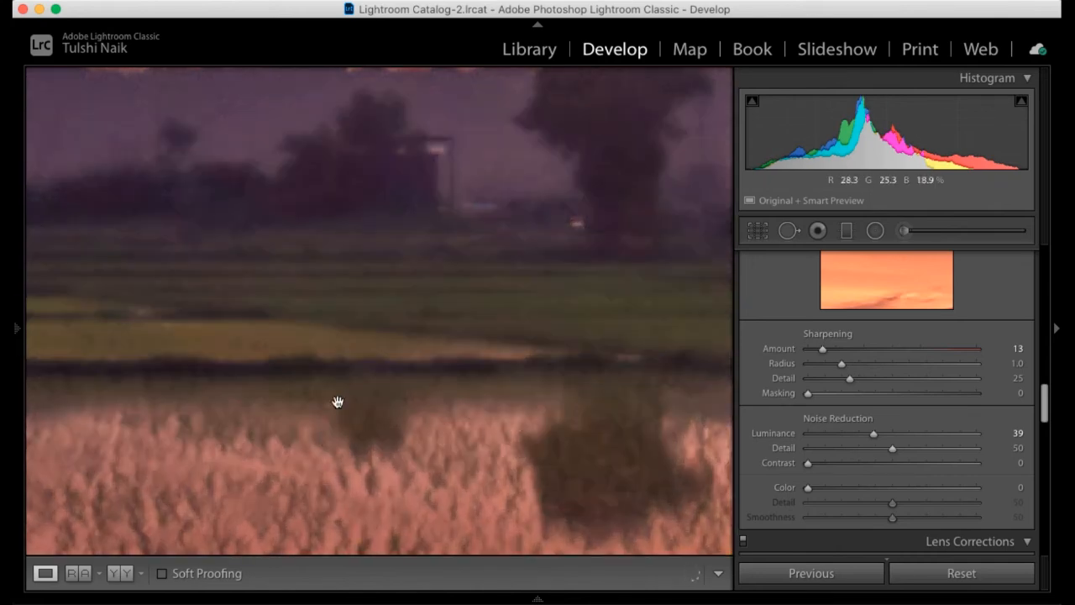
pyautogui.click(379, 372)
# Step: Draw a large radial filter spanning nearly the whole photo, centred just above the horizon, reset its effect sliders and turn off Invert
pyautogui.scroll(-5, 911, 412)
pyautogui.scroll(-10, 911, 410)
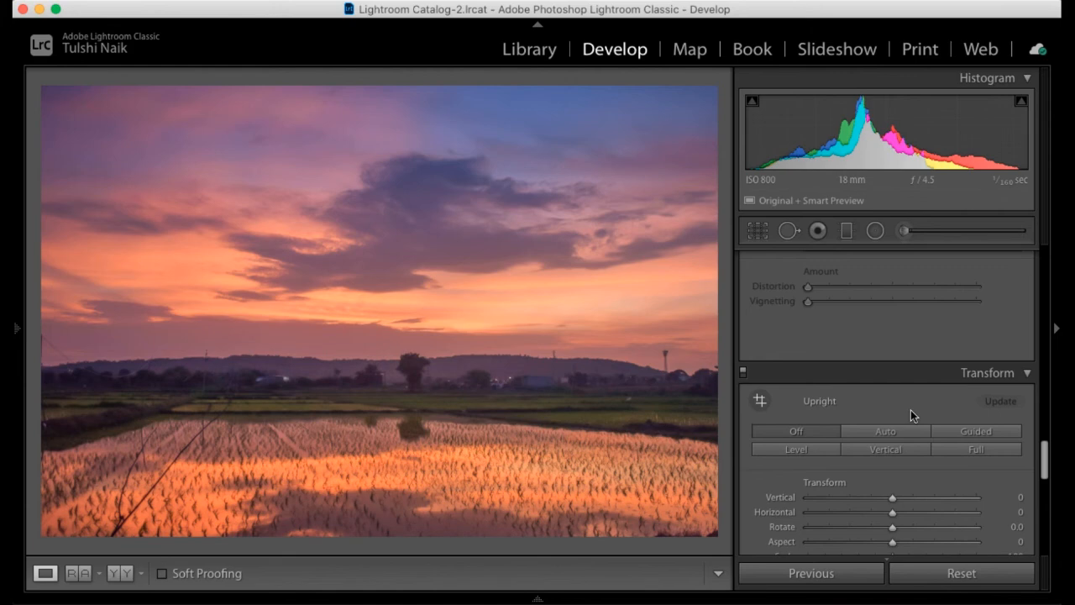
pyautogui.click(875, 231)
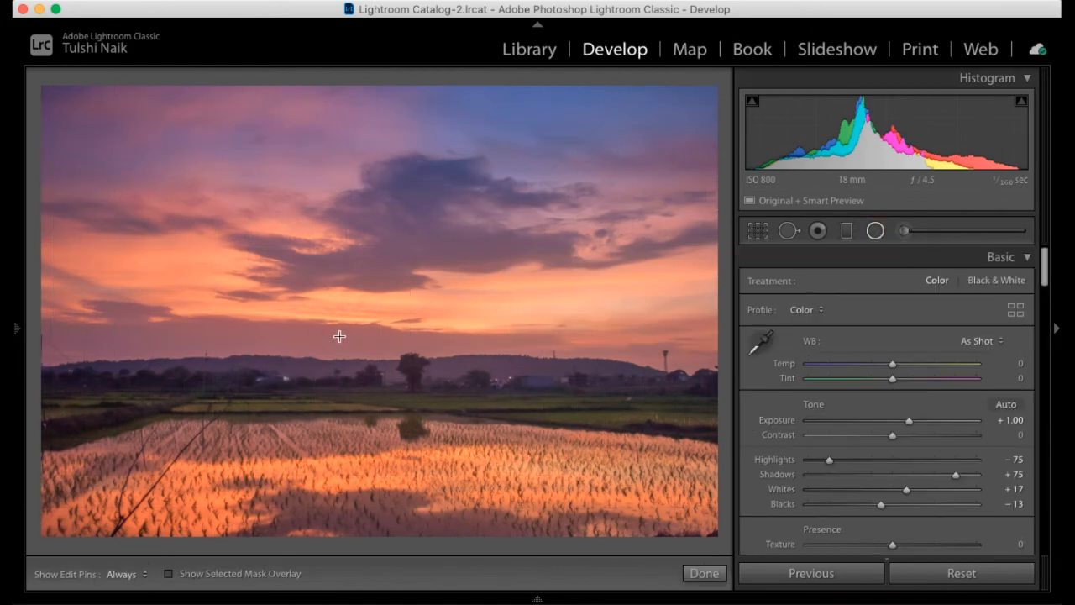
pyautogui.moveTo(587, 477); pyautogui.dragTo(733, 600)
pyautogui.scroll(-5, 840, 437)
pyautogui.scroll(5, 758, 295)
pyautogui.click(759, 291)
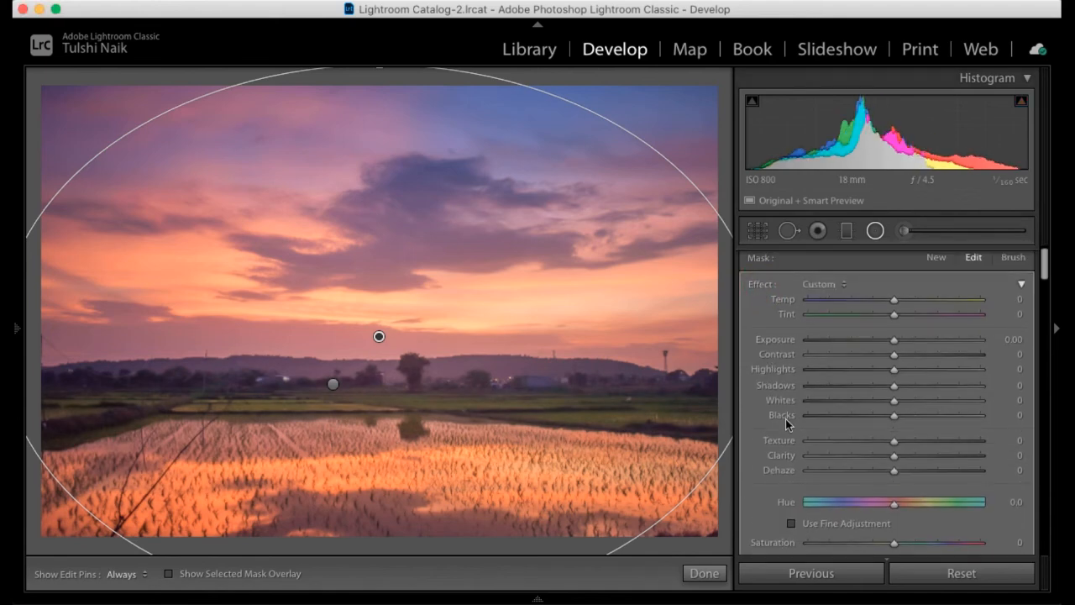
pyautogui.scroll(-5, 787, 422)
pyautogui.click(790, 476)
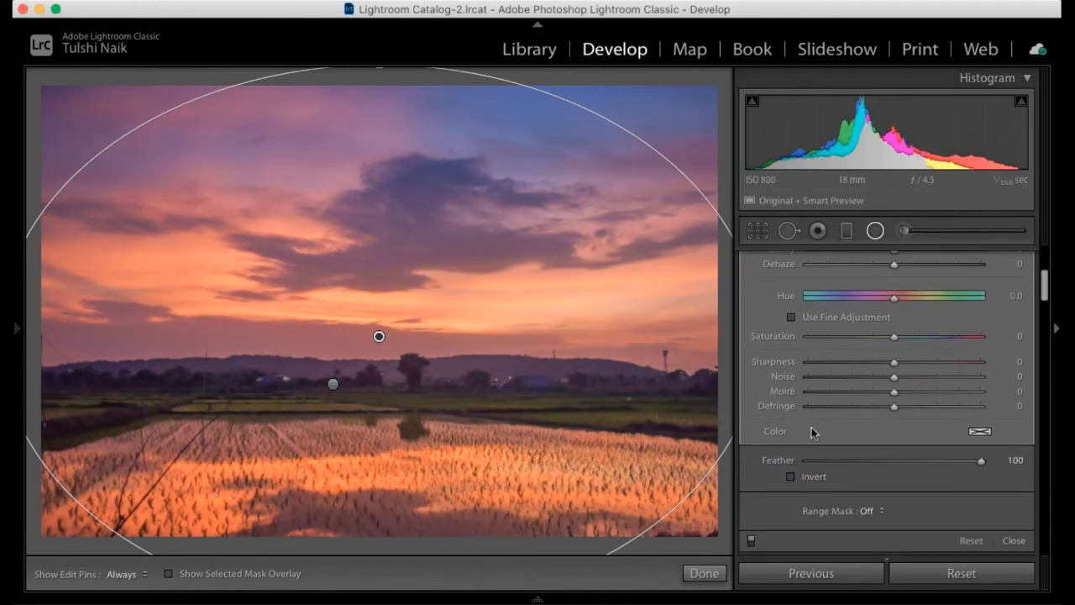
# Step: Set the large radial filter's Exposure to -1.02 and finish the filter
pyautogui.scroll(3, 797, 482)
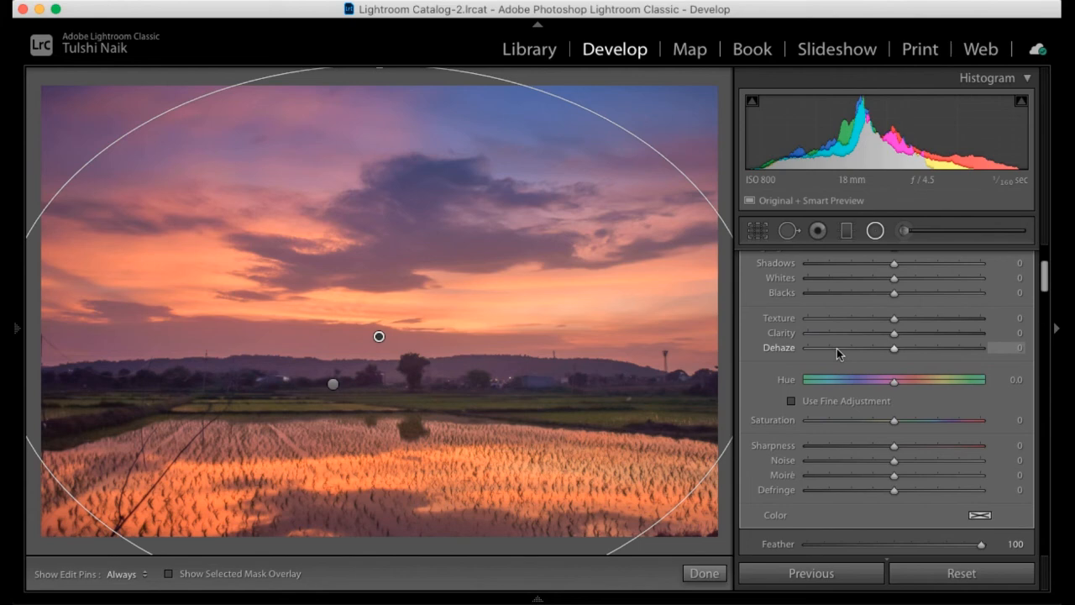
pyautogui.scroll(4, 837, 353)
pyautogui.moveTo(895, 341); pyautogui.dragTo(870, 340)
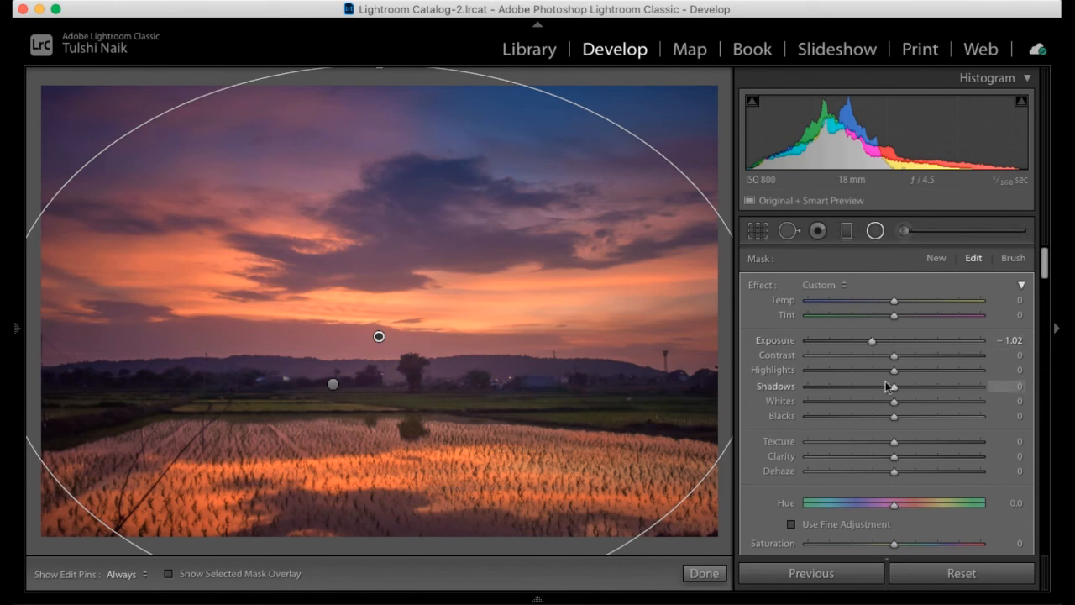
pyautogui.click(702, 573)
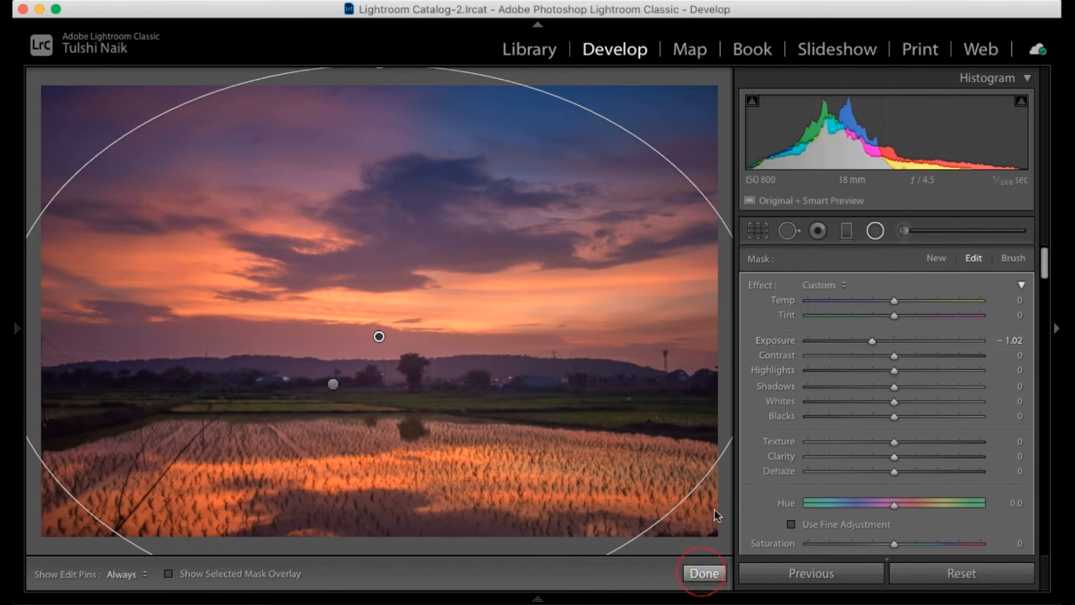
# Step: Add another wide radial filter centred on the horizon hills, set its Exposure to 0.51, and finish the filter
pyautogui.click(874, 230)
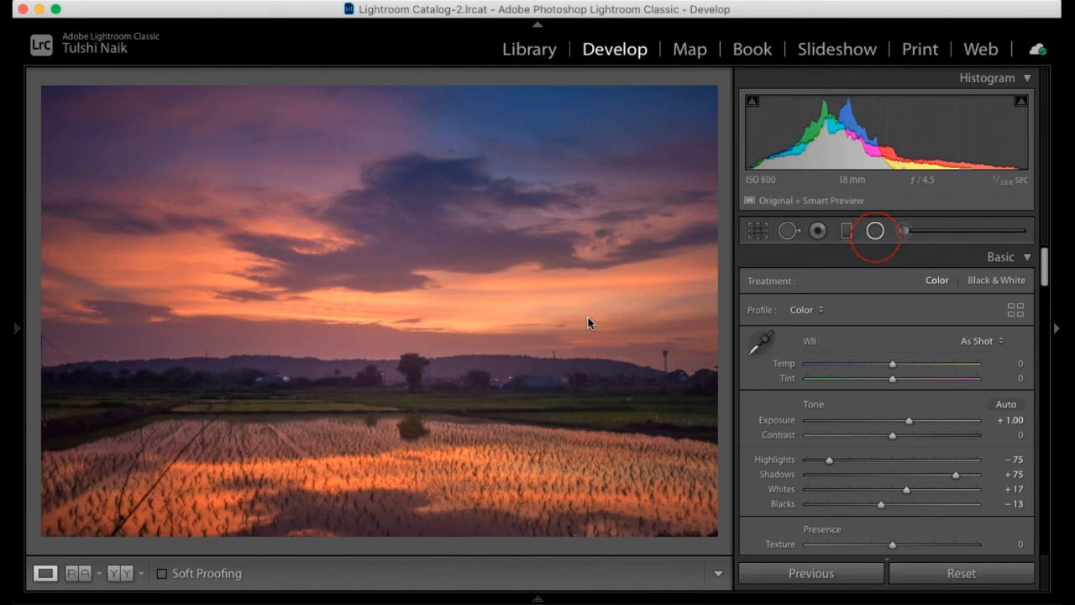
pyautogui.moveTo(375, 353); pyautogui.dragTo(731, 580)
pyautogui.moveTo(908, 342); pyautogui.dragTo(903, 342)
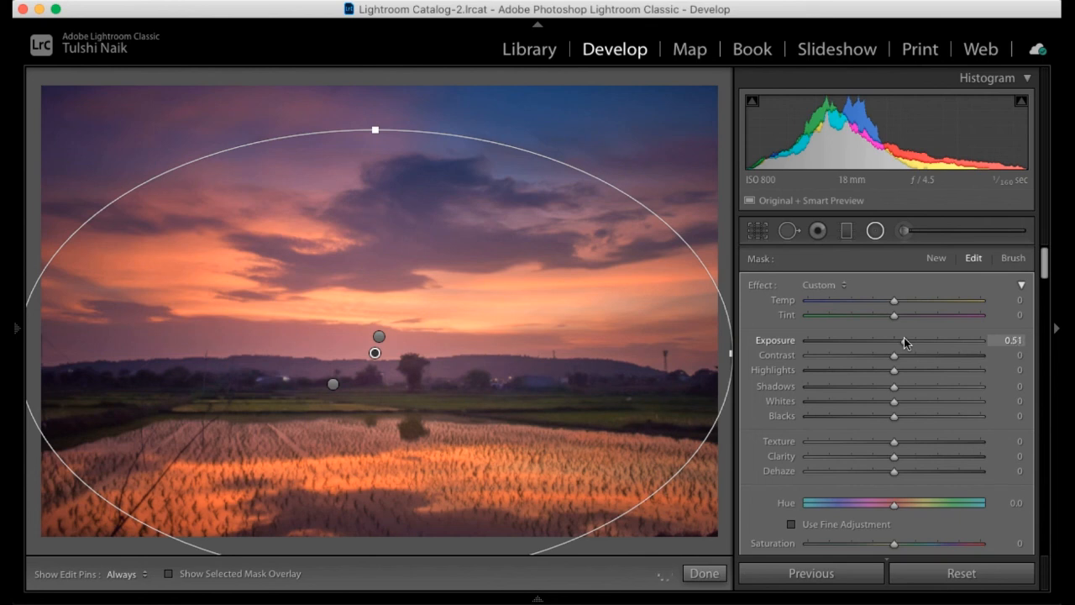
pyautogui.scroll(-3, 893, 445)
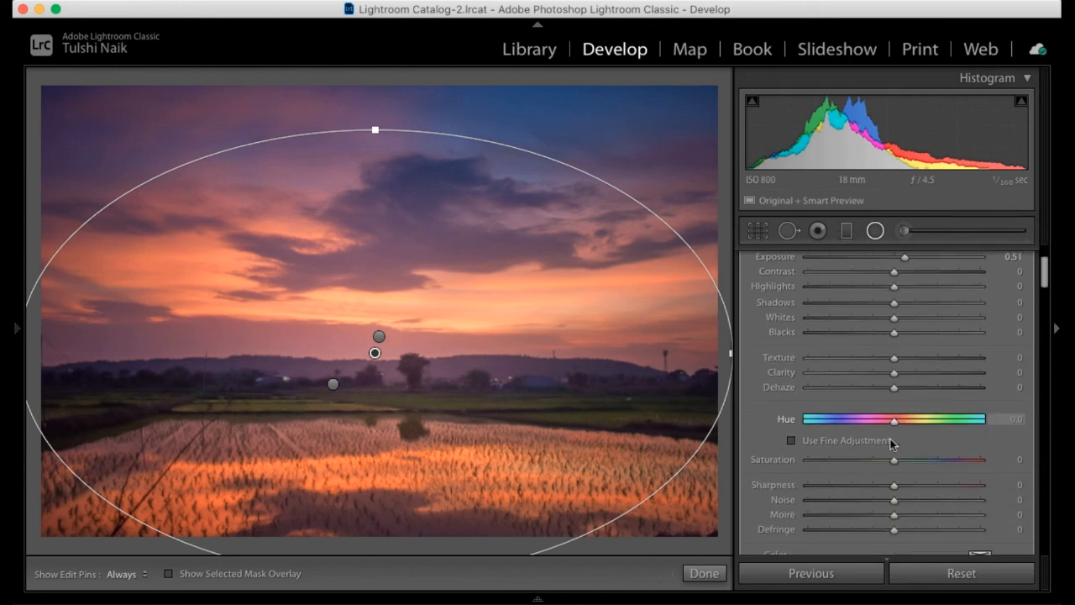
pyautogui.click(702, 574)
# Step: Review the finished photo full screen and compare it with the unedited Before version
pyautogui.scroll(-5, 842, 436)
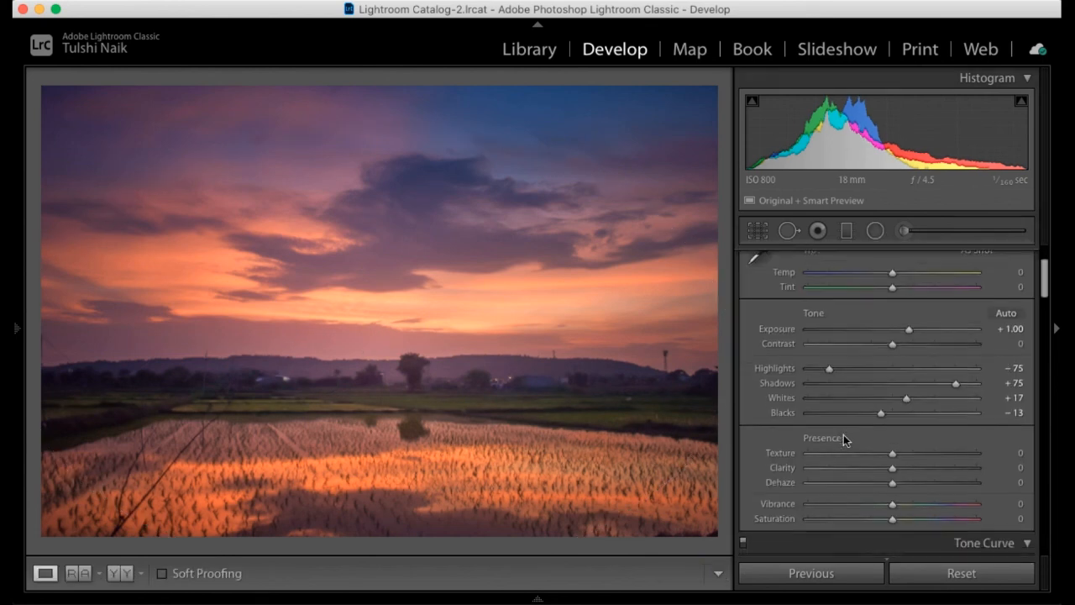
pyautogui.scroll(-6, 844, 434)
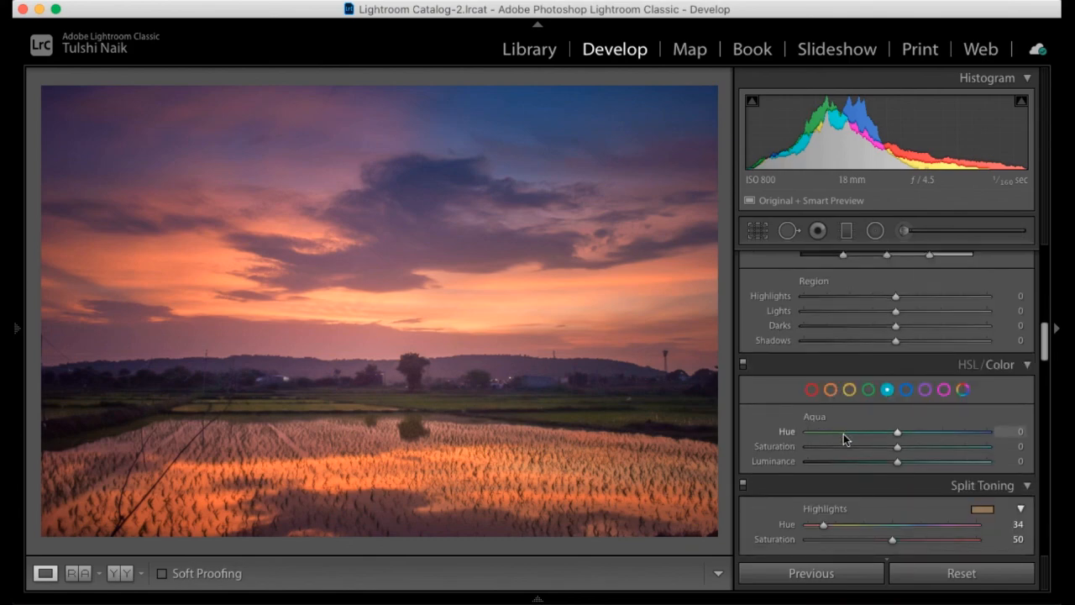
pyautogui.press('f')
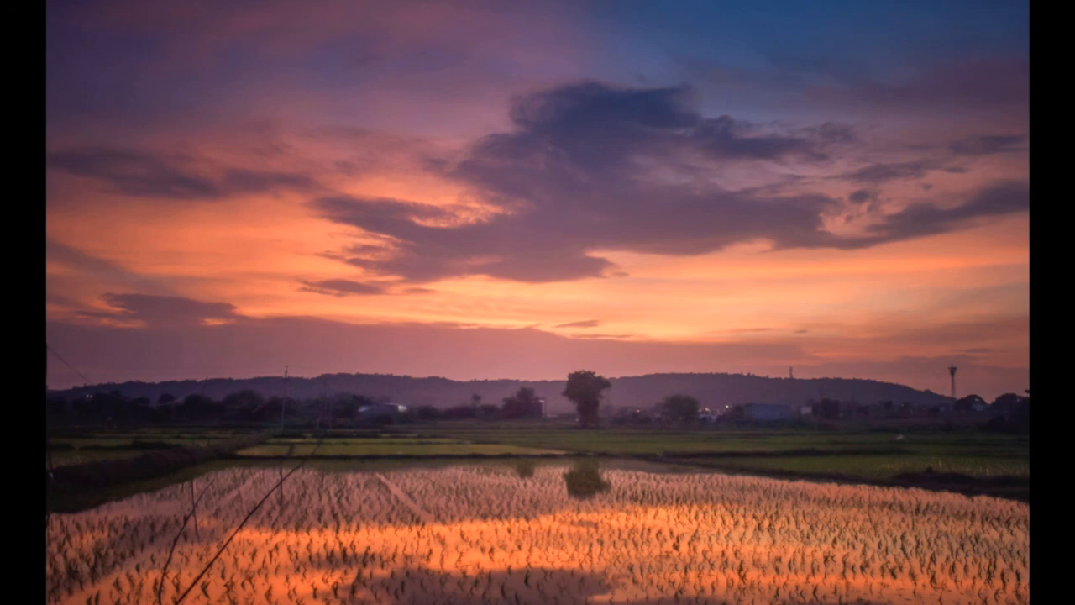
pyautogui.press('f')
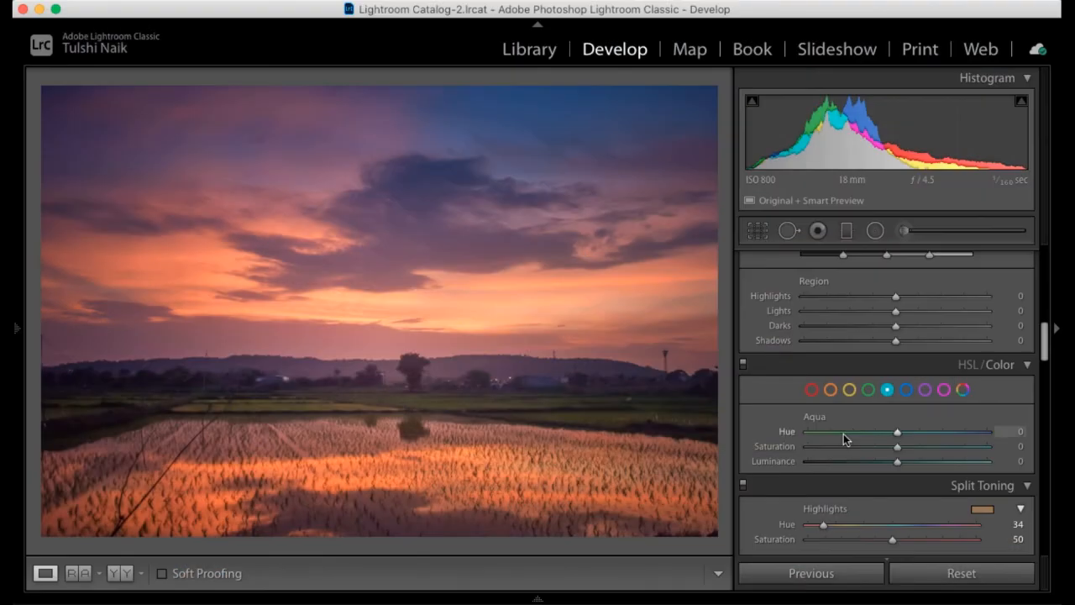
pyautogui.press('\\')
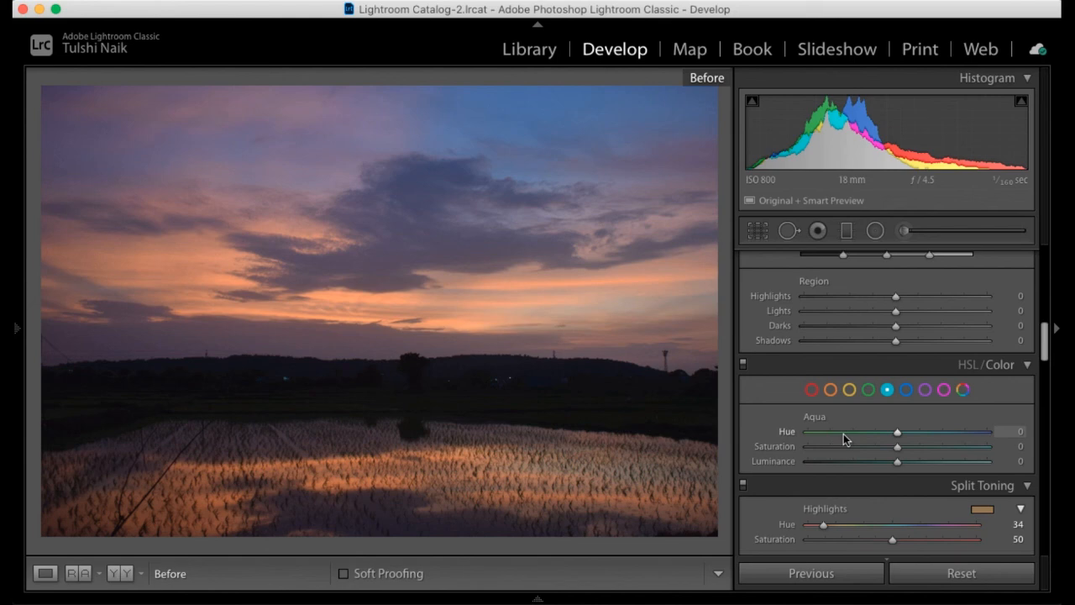
pyautogui.press('\\')
pyautogui.press('f')
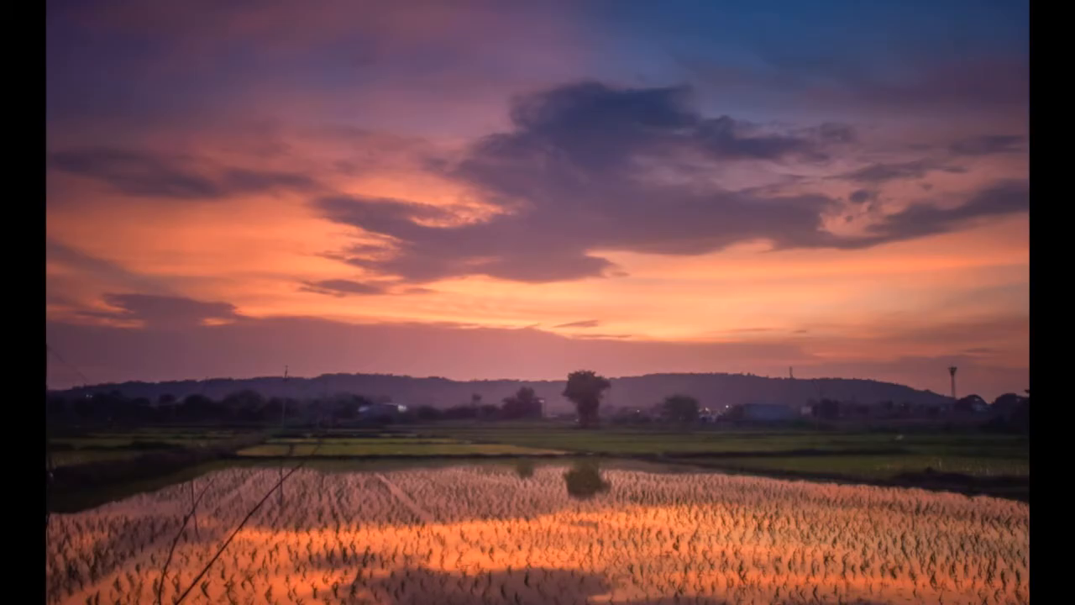
pyautogui.press('f')
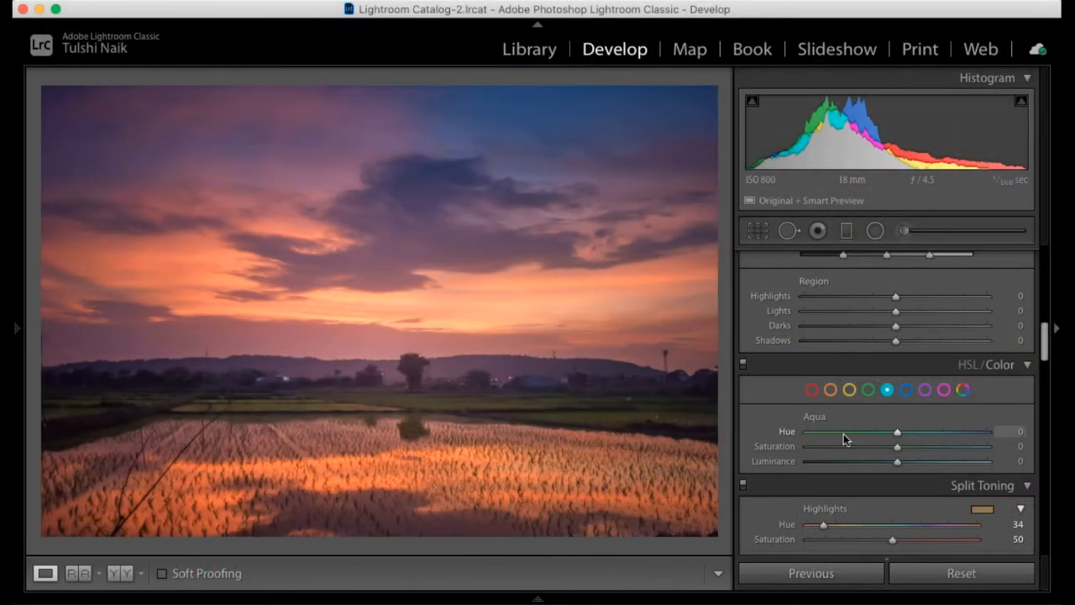